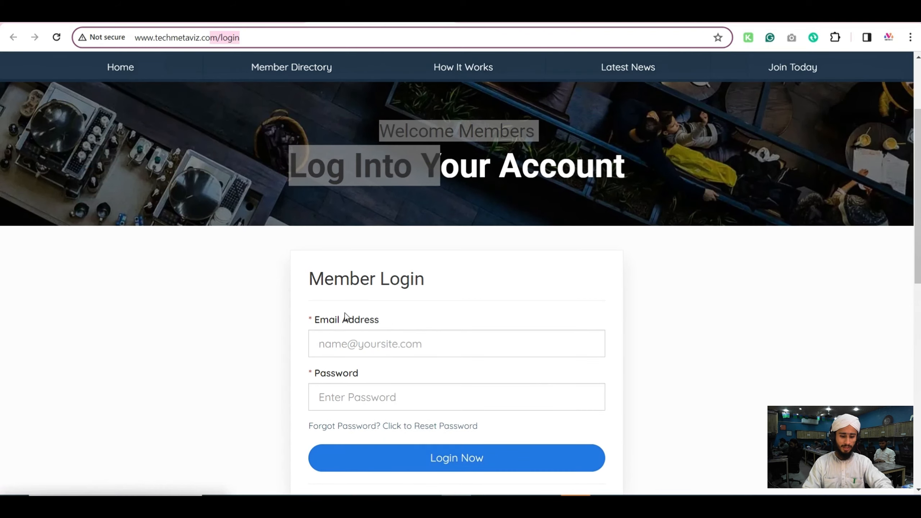
Step: Review the signup buttons on the member login page, and open the admin's Menu Manager in a new browser tab
triple_click(345, 315)
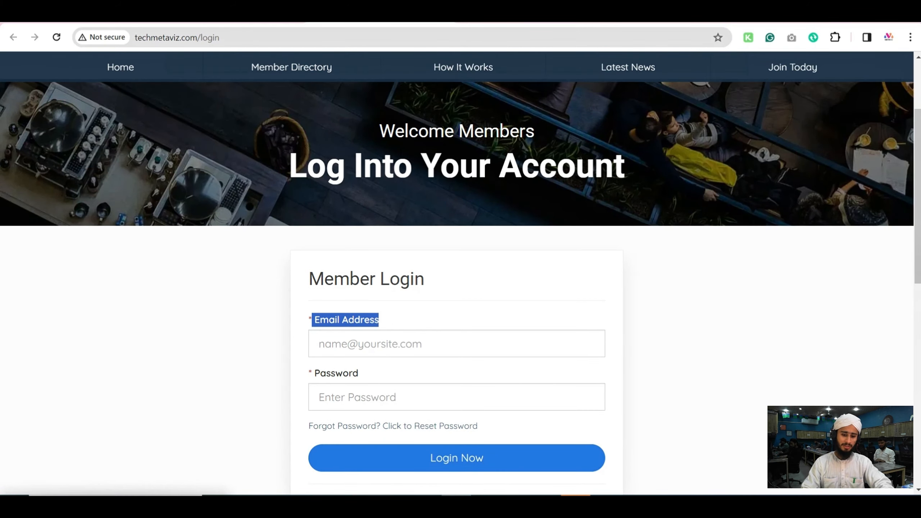
scroll(401, 173, down, 5)
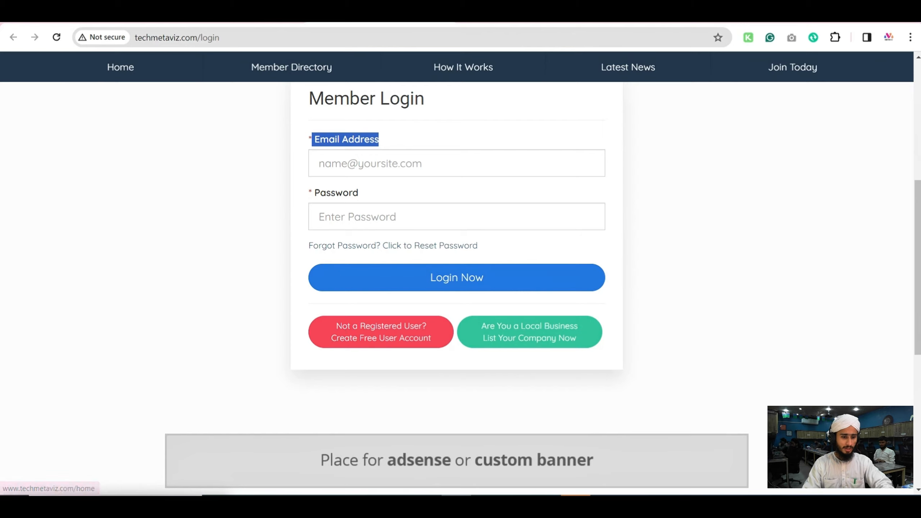
mouse_move(59, 252)
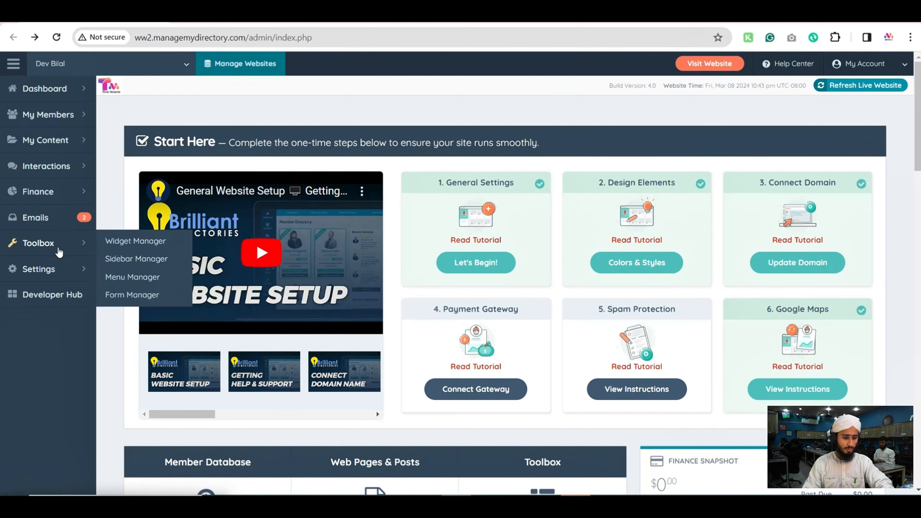
right_click(126, 278)
click(133, 290)
click(232, 17)
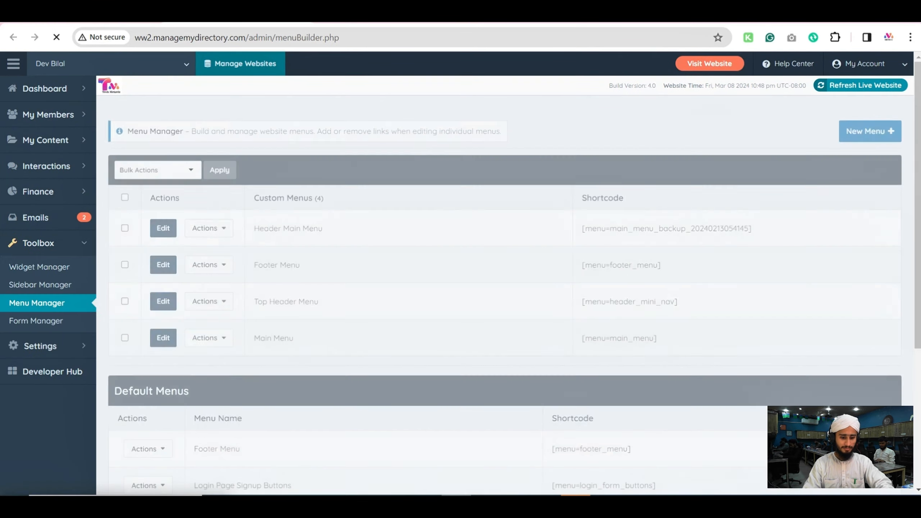
Step: Find the Login Page Signup Buttons menu among the default menus and start customizing it
scroll(294, 273, down, 5)
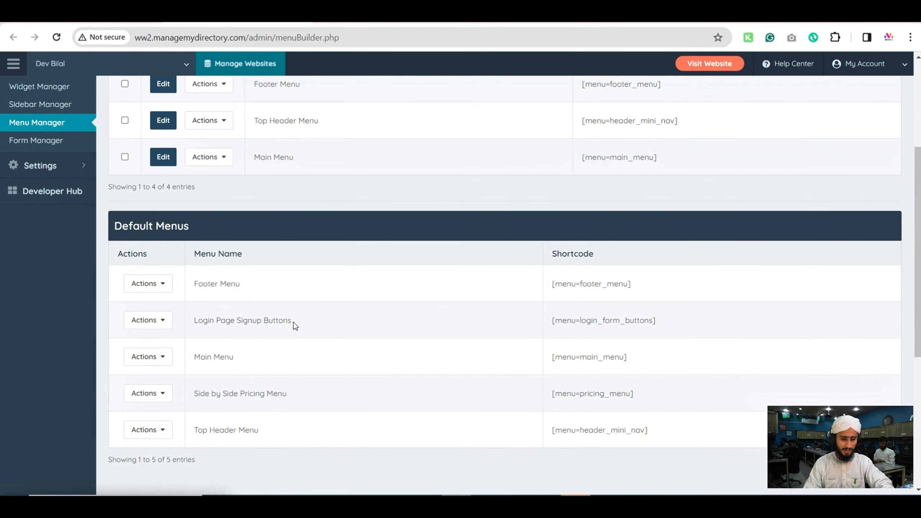
drag(293, 322, 194, 321)
scroll(255, 266, up, 3)
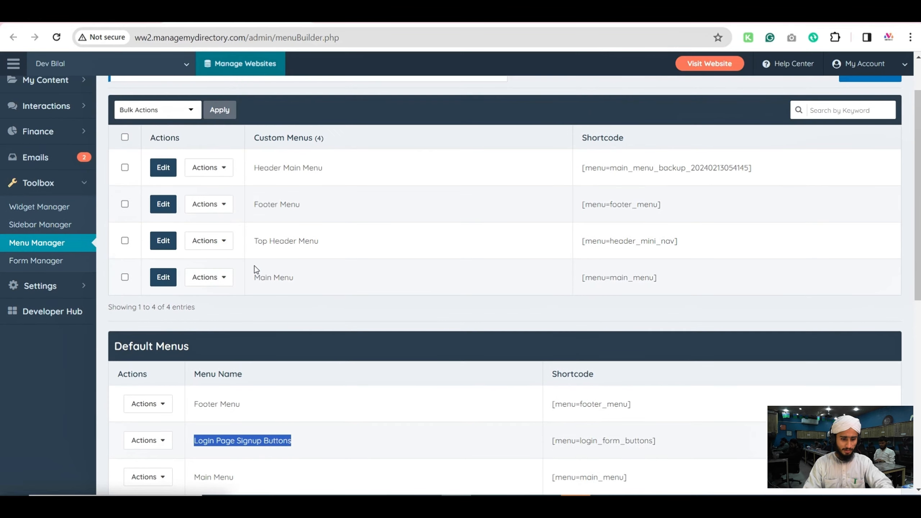
click(209, 204)
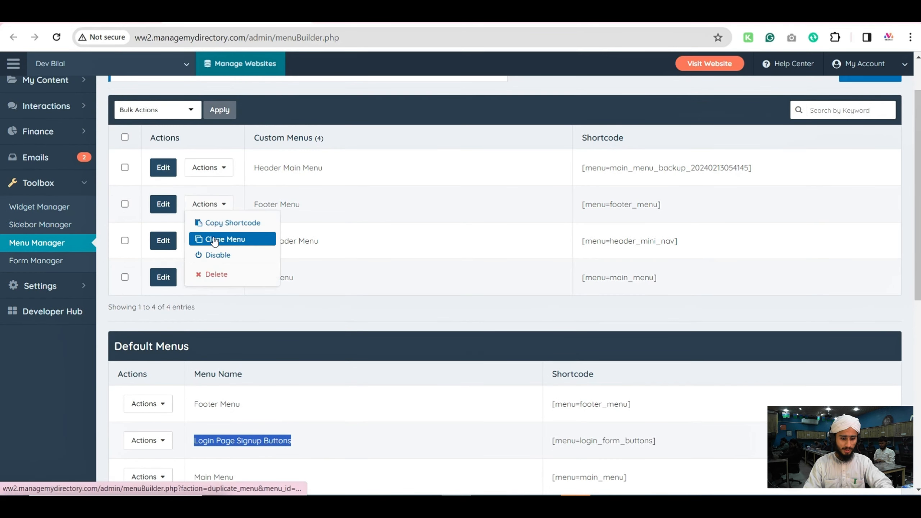
scroll(233, 291, down, 3)
click(171, 321)
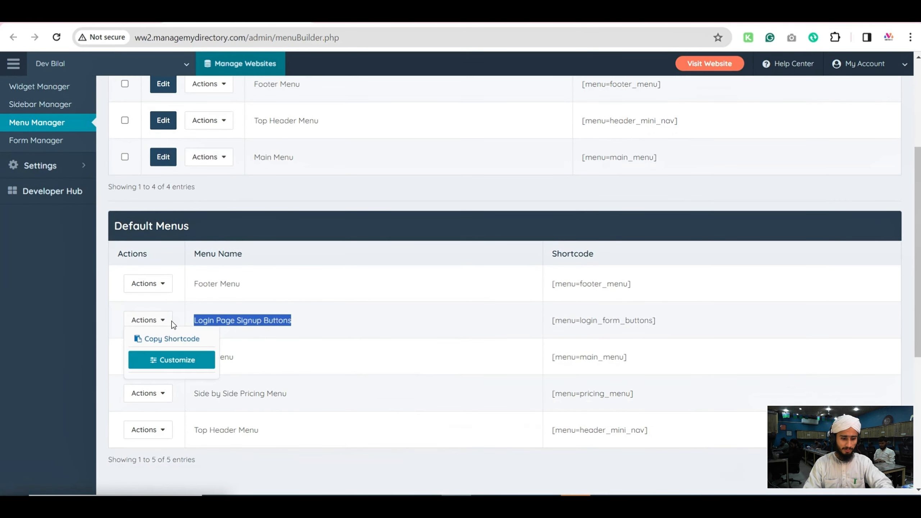
click(169, 362)
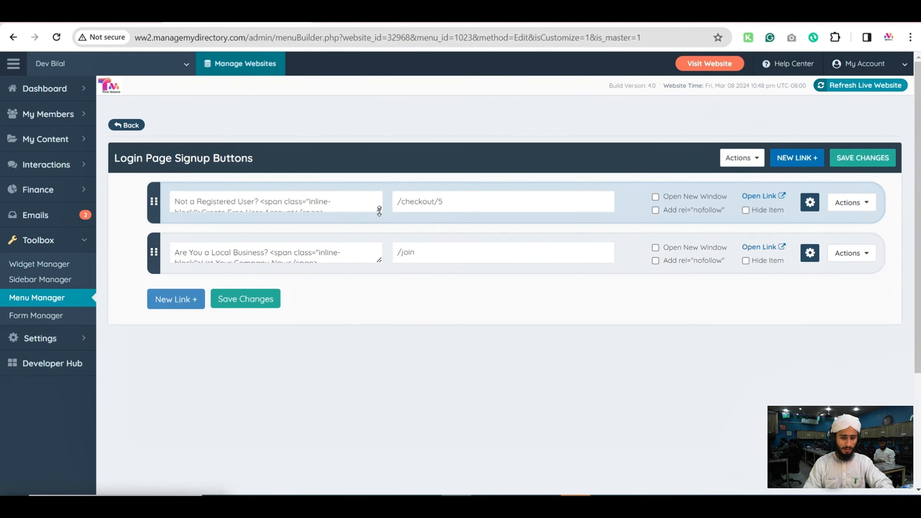
Step: Change the first link's label to "Not a Registered Member?" with "Create Free Business Account" inside the span, and set its URL to /checkout/3
drag(379, 210, 379, 265)
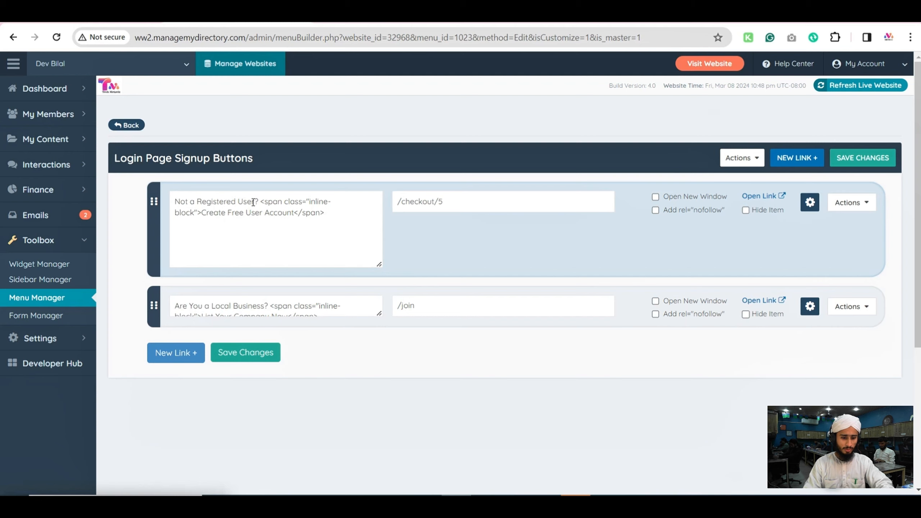
drag(253, 202, 238, 203)
text(Member)
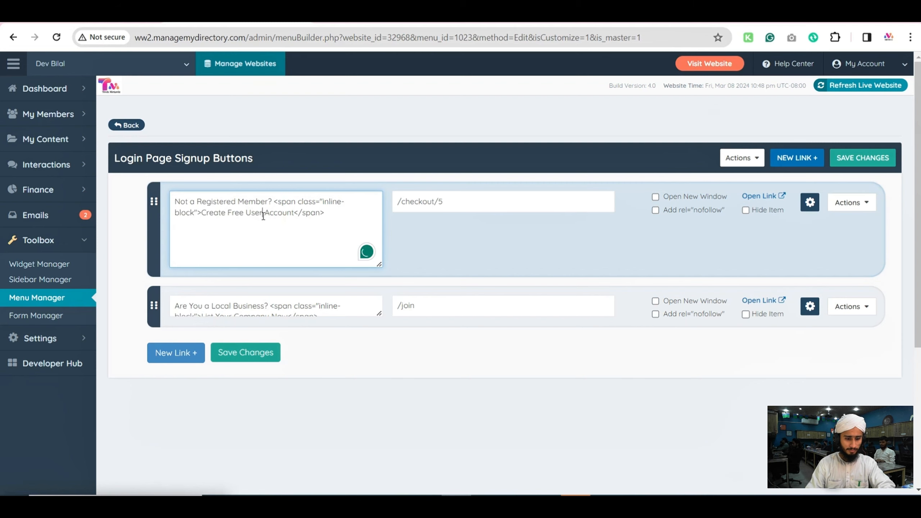
key(BackSpace)
key(BackSpace)
key(BackSpace)
key(BackSpace)
text(Business)
click(457, 207)
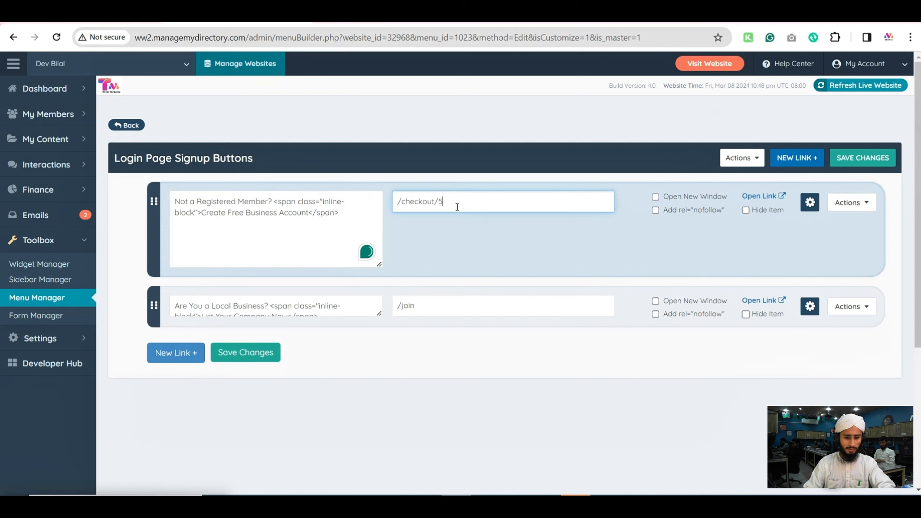
key(BackSpace)
Step: Replace "Business" with "Service Provider" in the second link's label so it reads "Are You a Local Service Provider?"
scroll(453, 209, down, 2)
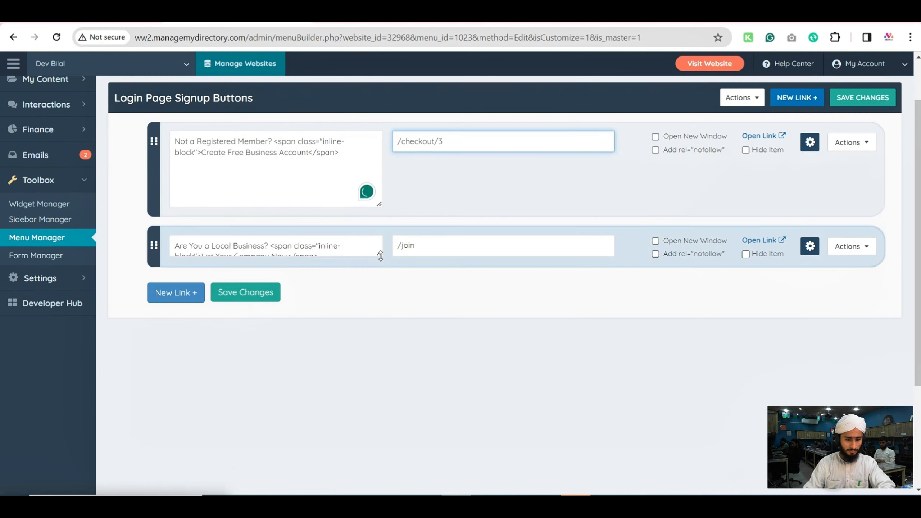
click(268, 248)
key(BackSpace)
key(BackSpace)
key(BackSpace)
key(BackSpace)
key(BackSpace)
key(BackSpace)
key(BackSpace)
key(BackSpace)
text(Service Provider)
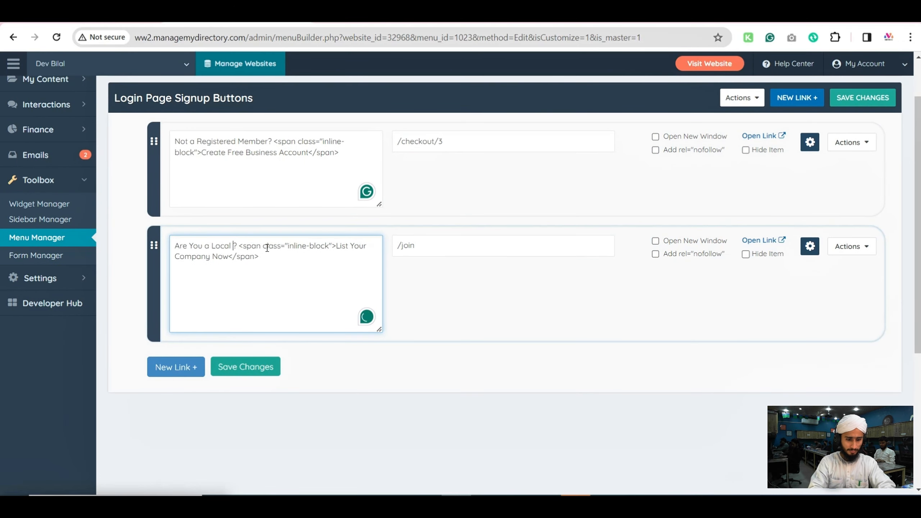
Step: Set the second link's URL to /checkout/2 and save the menu changes
click(451, 249)
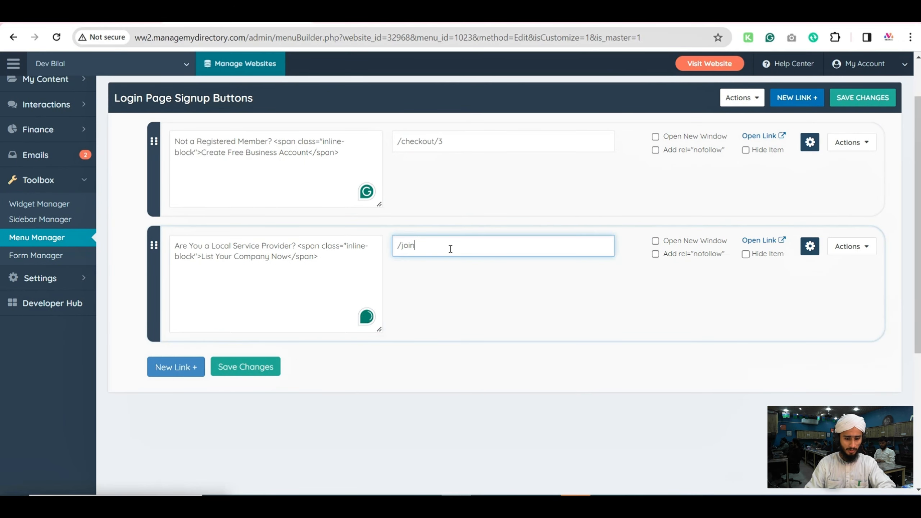
text(checkout/2)
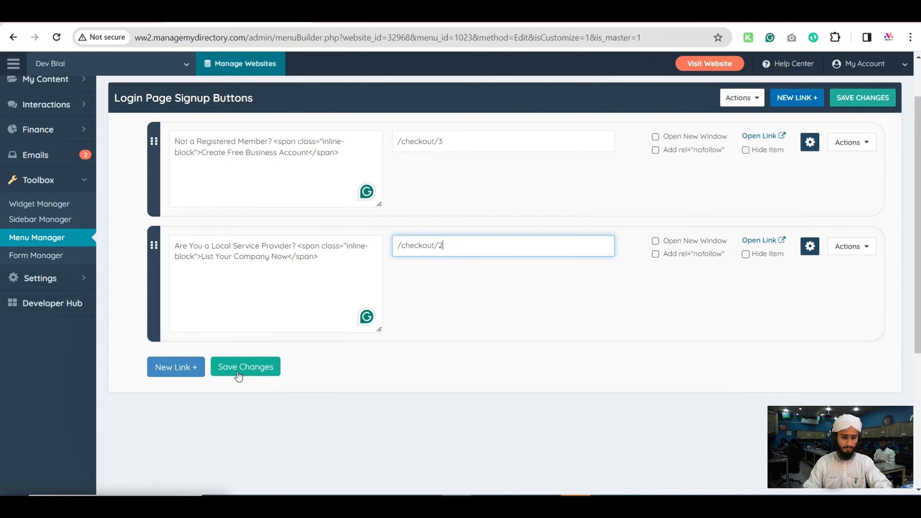
click(238, 372)
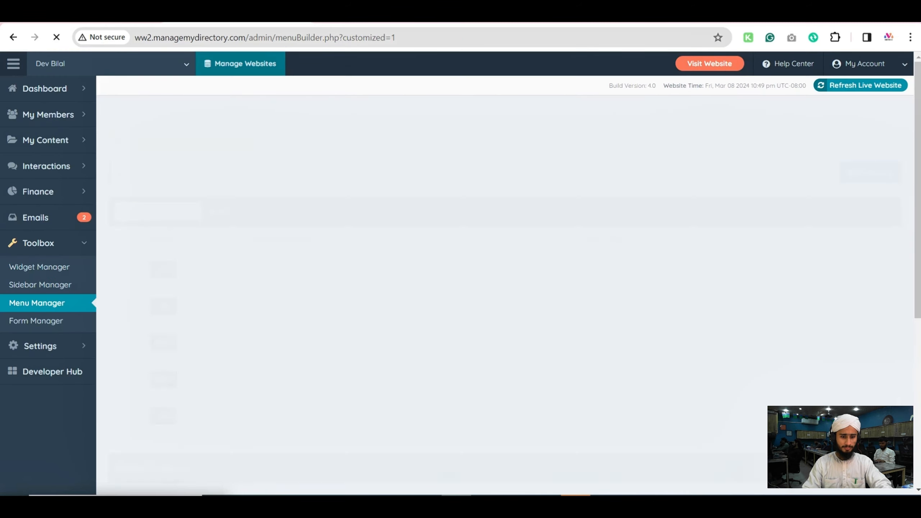
Step: Open the custom Login Page Signup Buttons menu for editing, and reload the member login page to check its buttons
scroll(236, 350, down, 5)
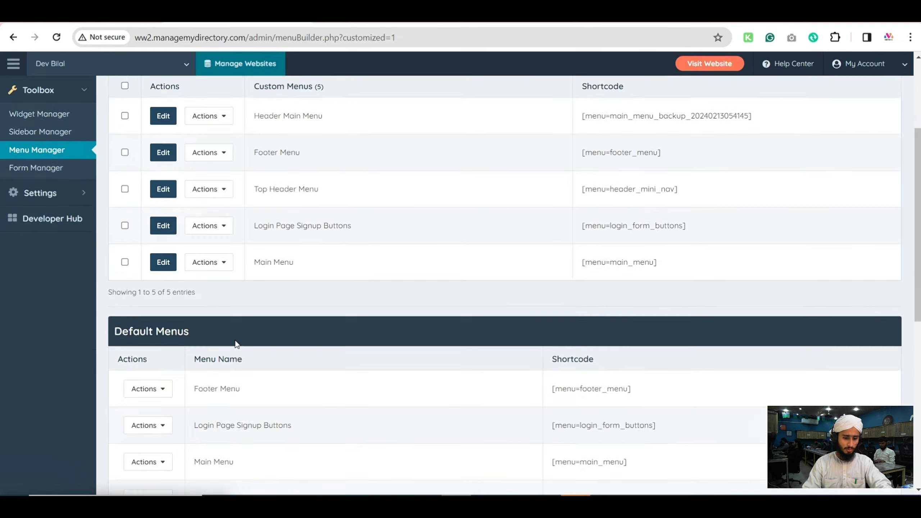
mouse_move(159, 279)
scroll(246, 283, up, 5)
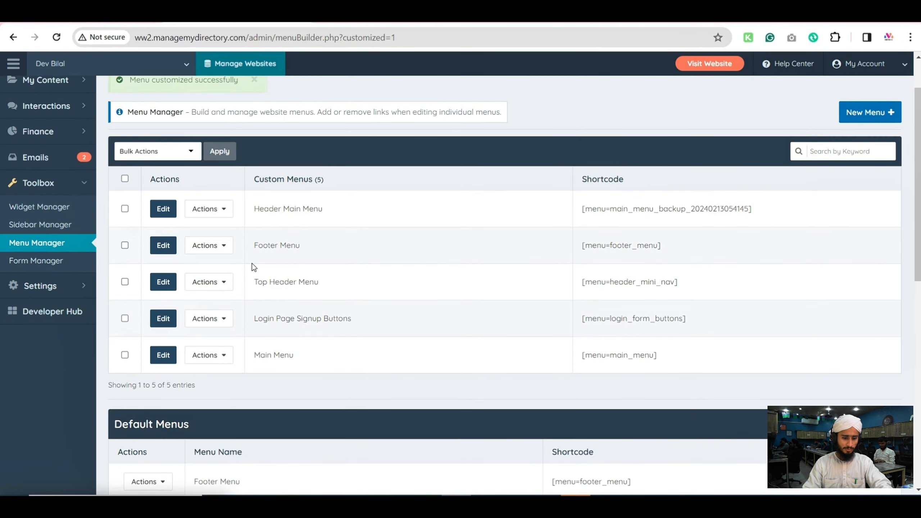
click(164, 319)
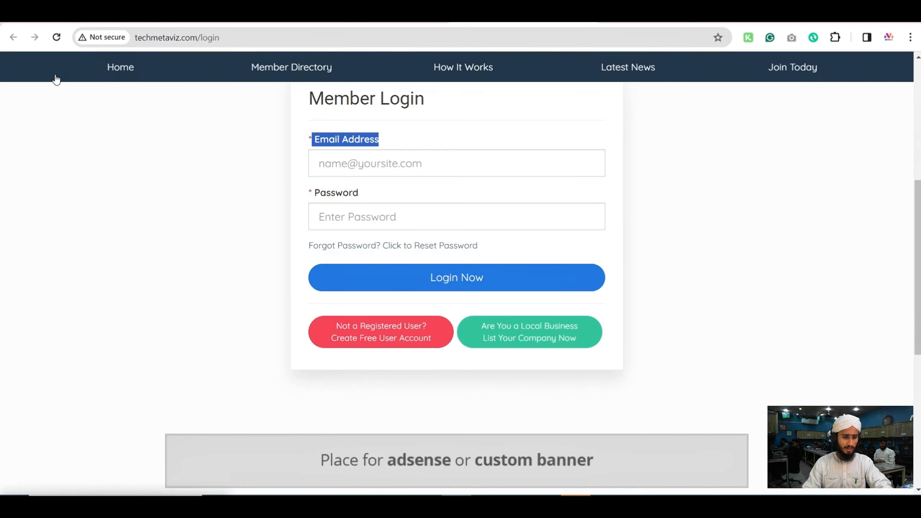
click(56, 37)
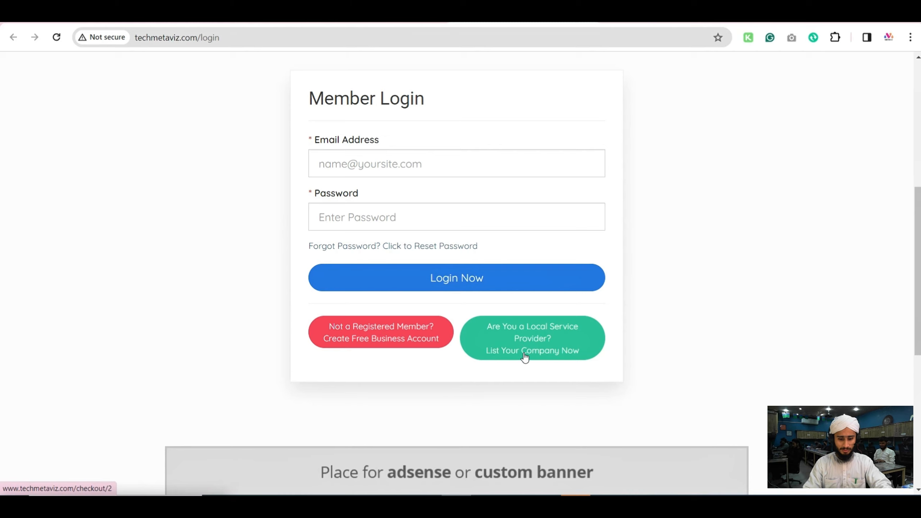
Step: Return to the menu editor, remove "Local" from the second link's label, and save the menu
click(238, 15)
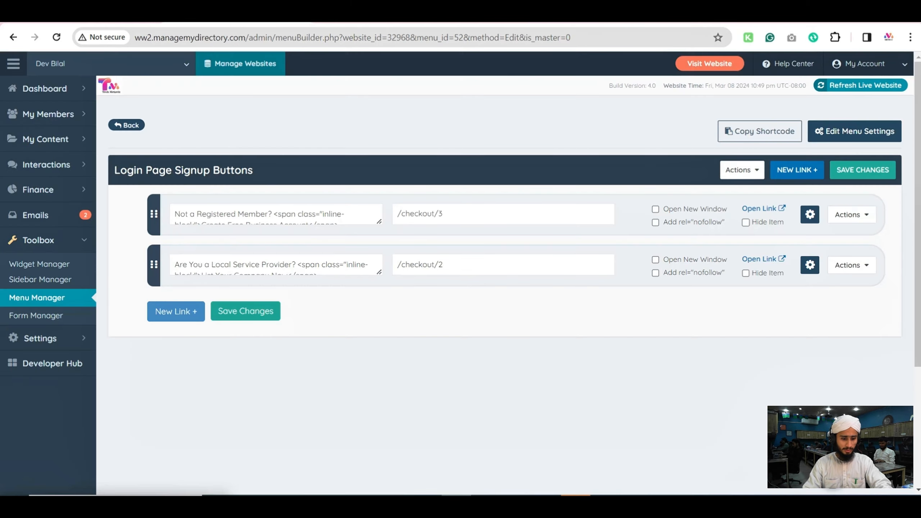
drag(379, 273, 379, 304)
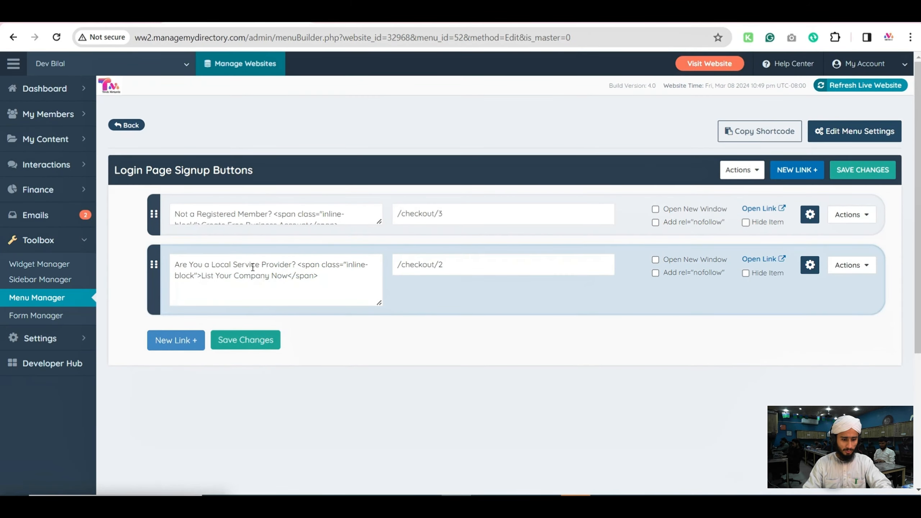
drag(232, 265, 211, 266)
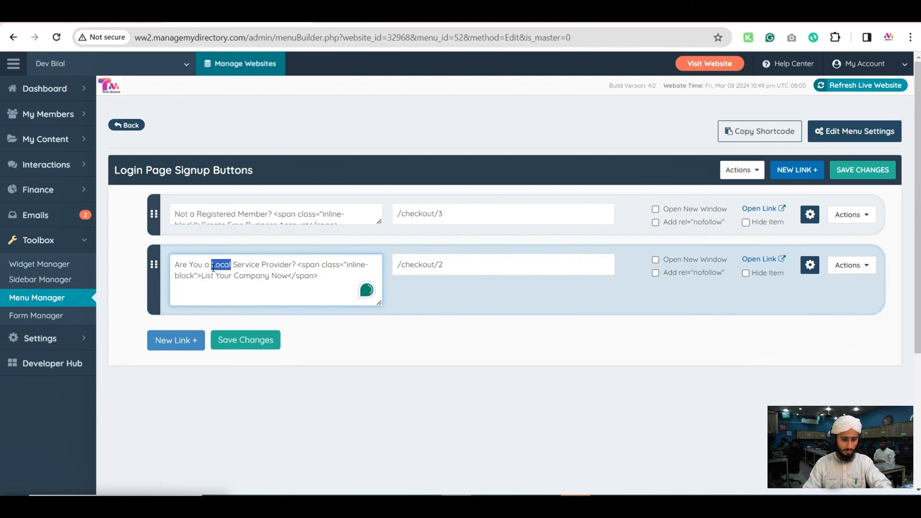
key(BackSpace)
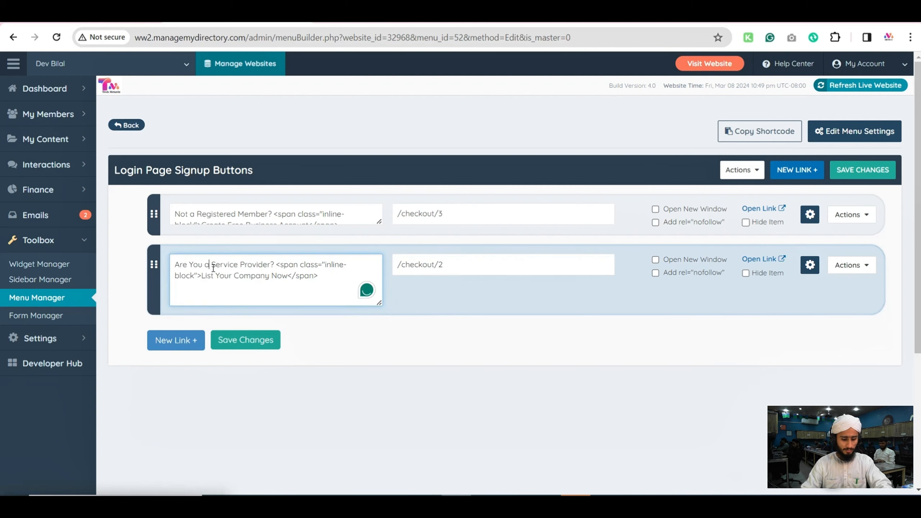
key(ctrl+s)
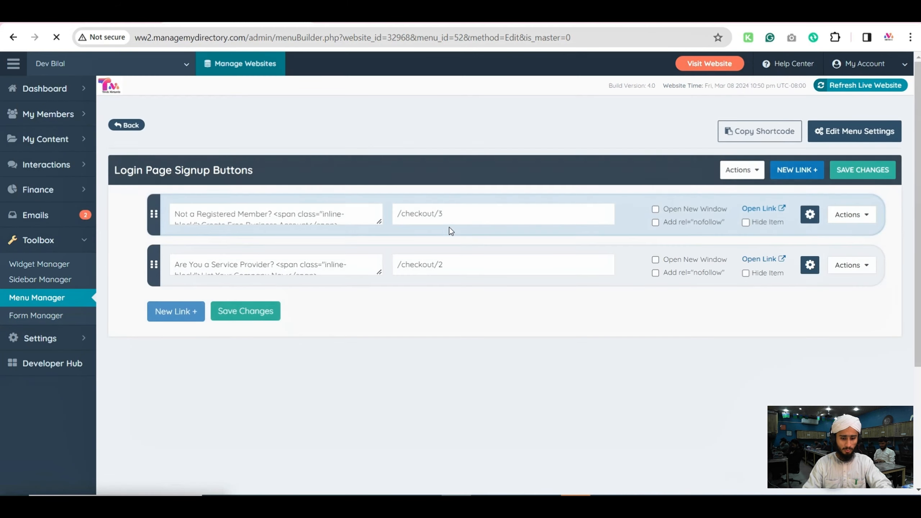
Step: Check the checkout URLs assigned to both signup links
drag(446, 215, 399, 218)
drag(454, 263, 412, 266)
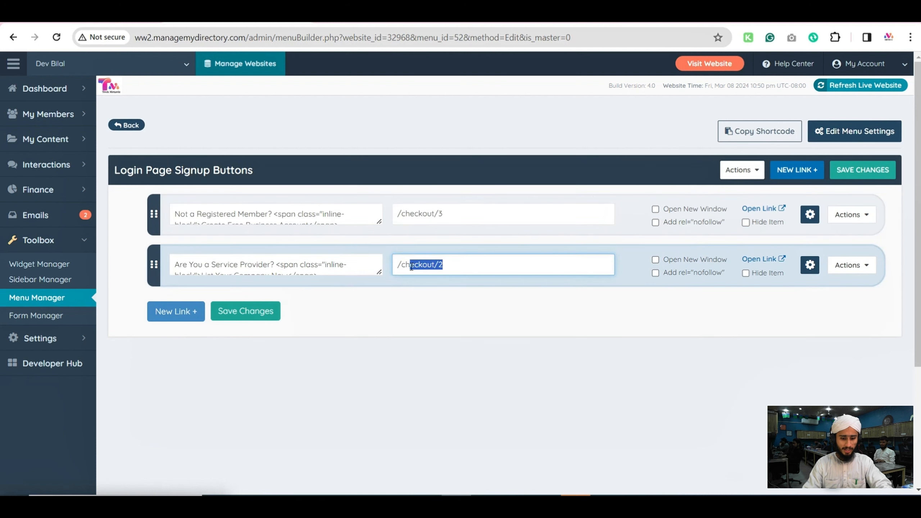
click(454, 215)
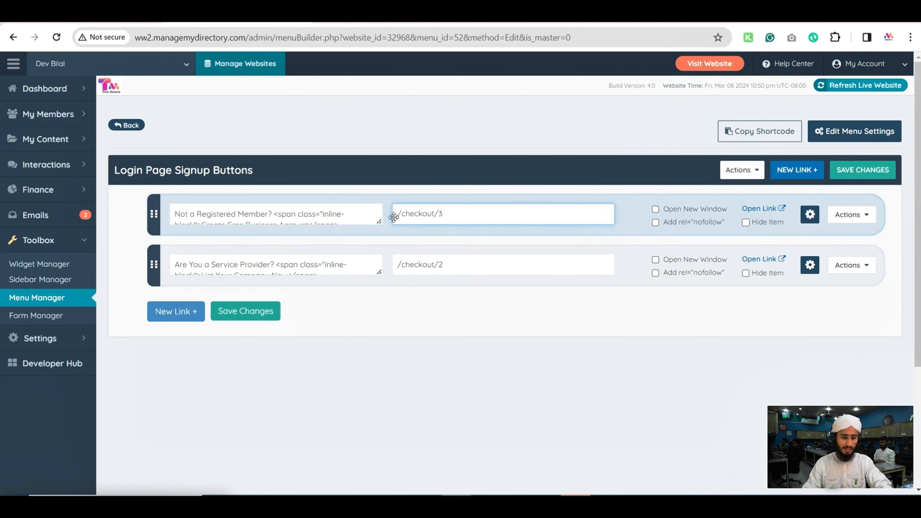
Step: Open the Membership Plans page in a new tab and examine each plan's Membership Plan ID against the checkout links
mouse_move(45, 192)
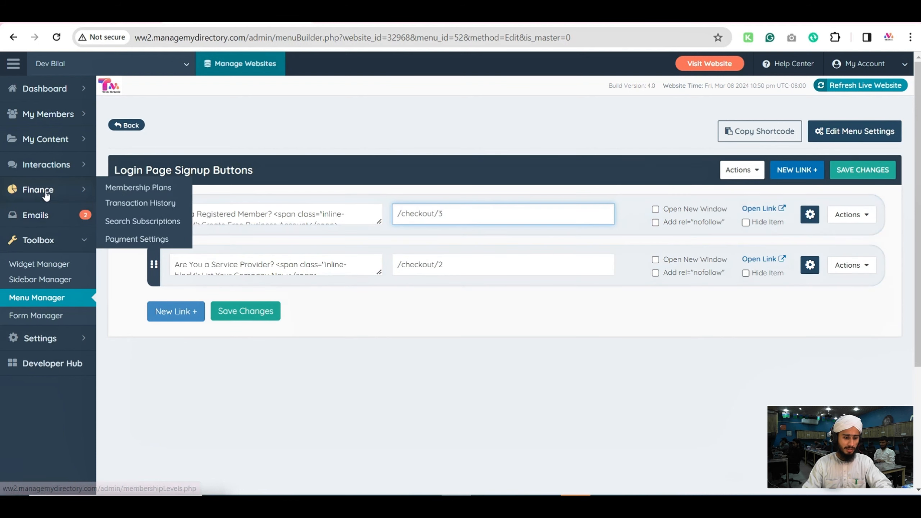
right_click(125, 193)
key(Escape)
click(120, 188)
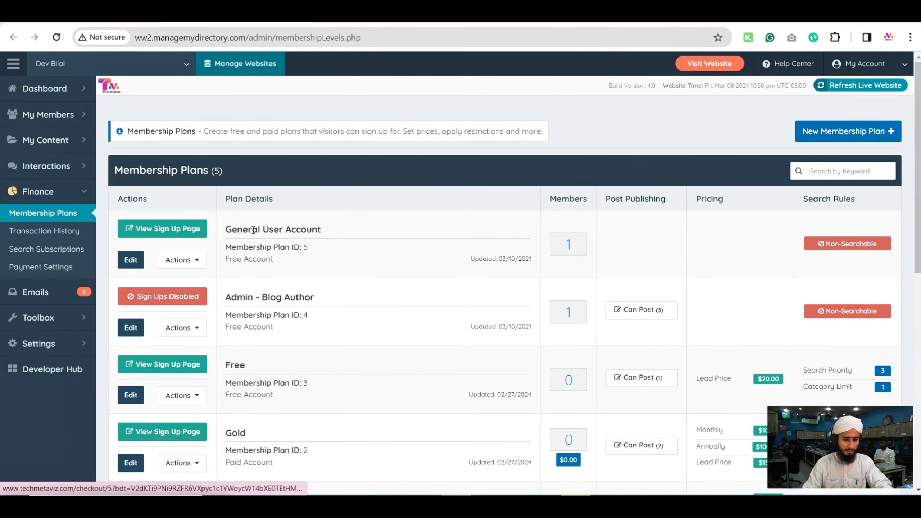
double_click(305, 248)
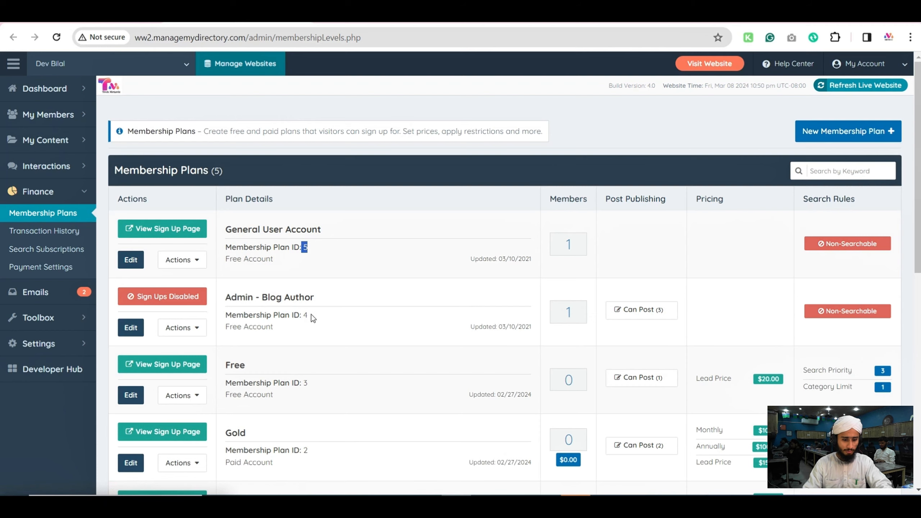
scroll(312, 316, down, 2)
double_click(306, 322)
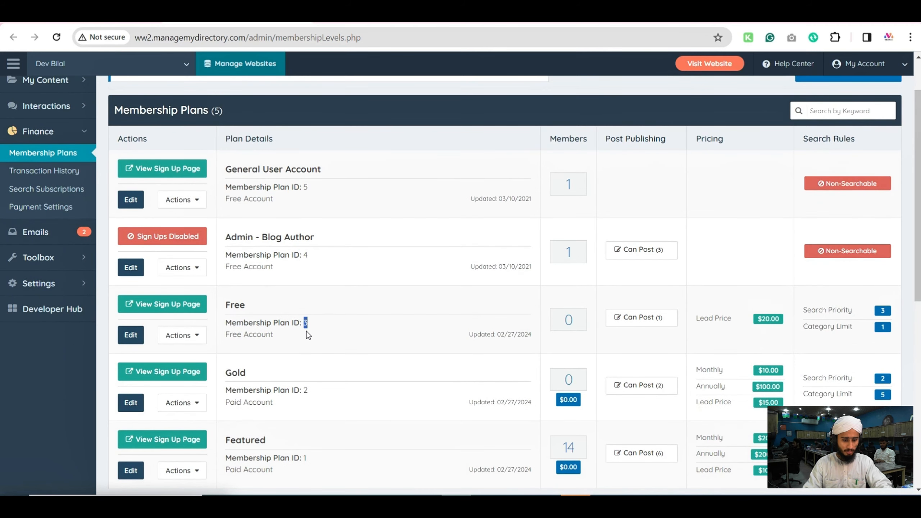
scroll(307, 332, down, 2)
click(307, 351)
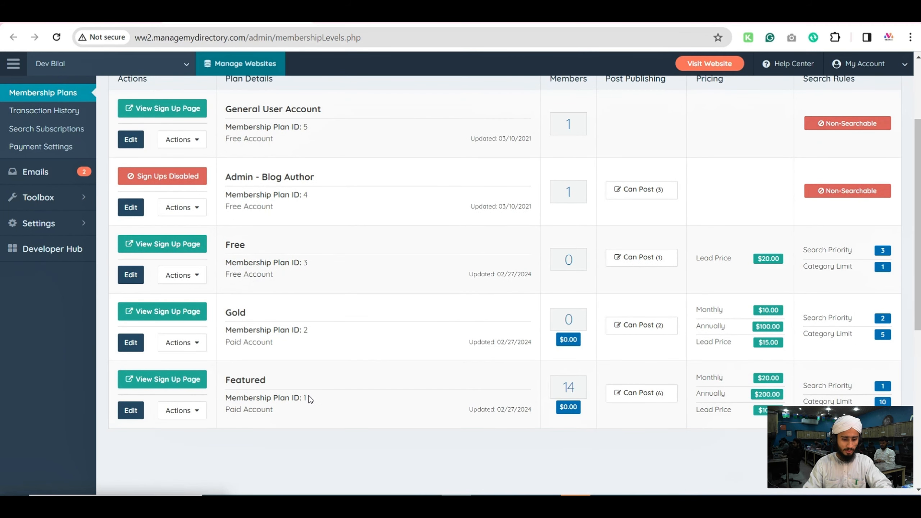
scroll(371, 229, up, 3)
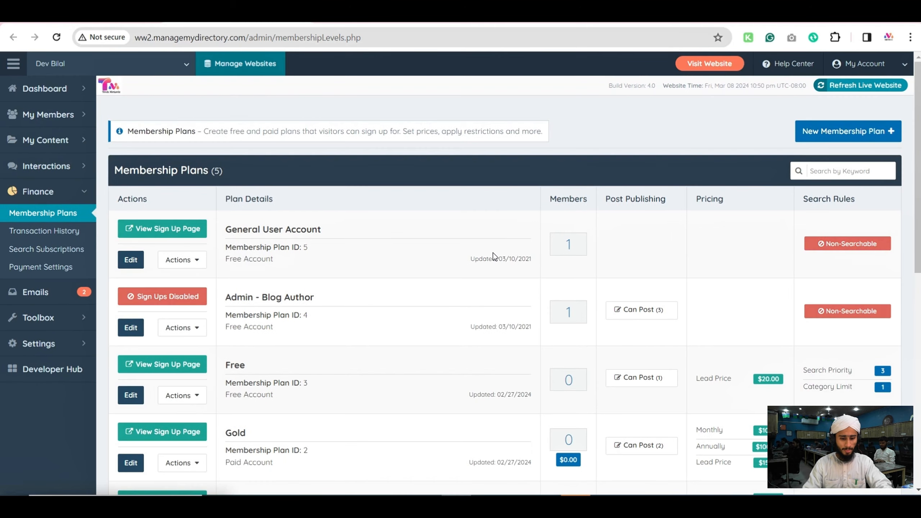
click(831, 133)
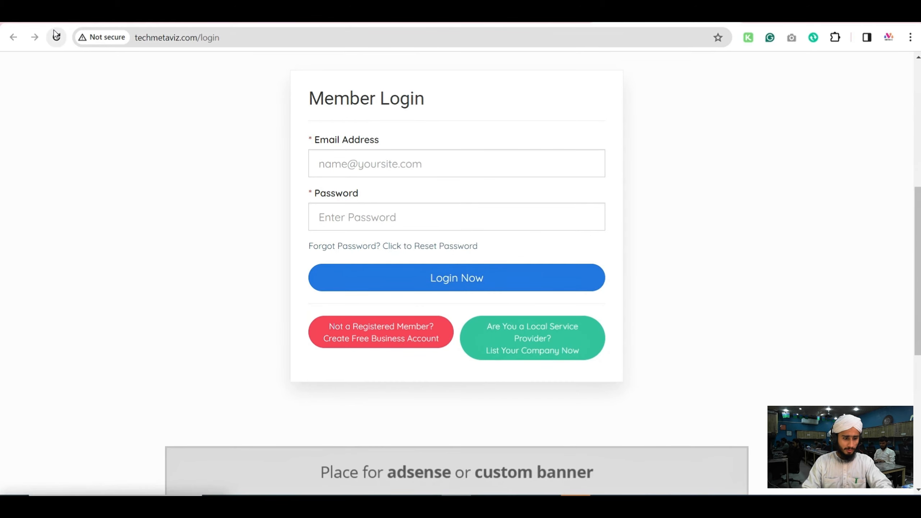
Step: Reload the live member login page and check its signup buttons and header area
click(56, 36)
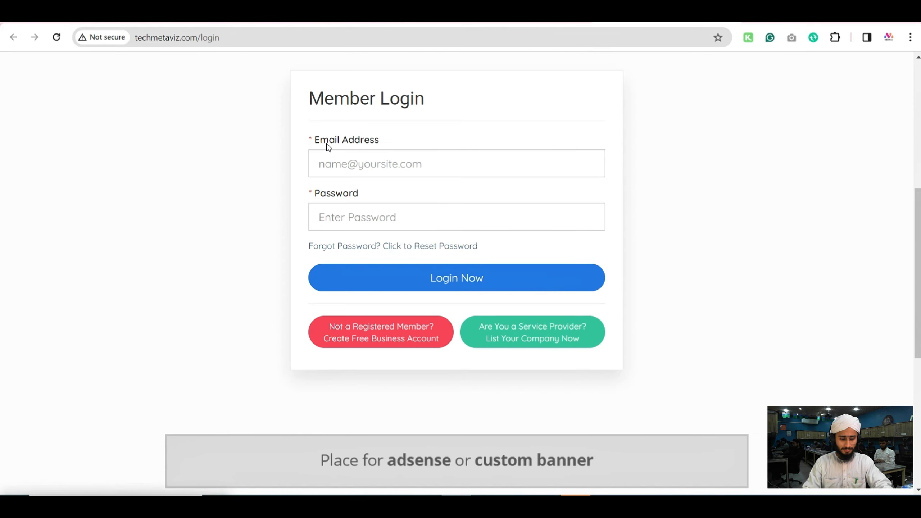
scroll(391, 294, up, 9)
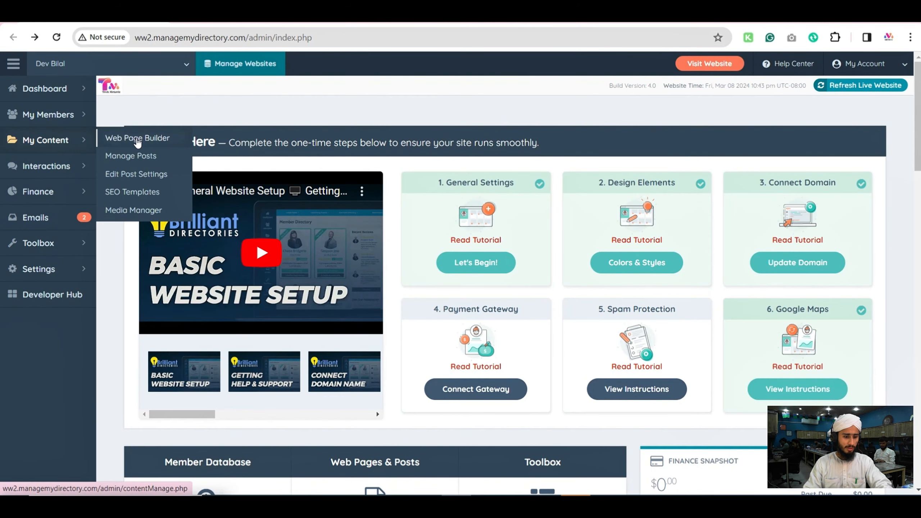
Step: Open the Web Page Builder in a new tab and open the Login Page for editing in another tab
right_click(138, 139)
click(143, 152)
click(215, 17)
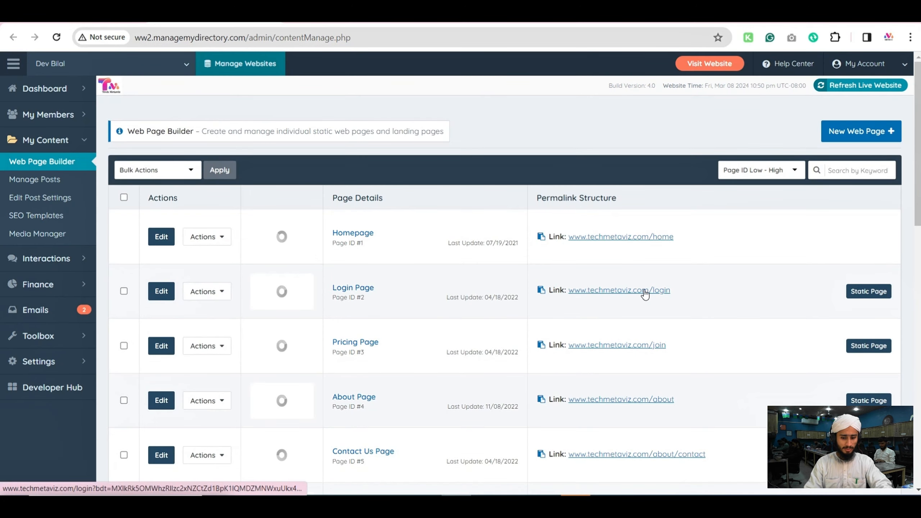
right_click(160, 293)
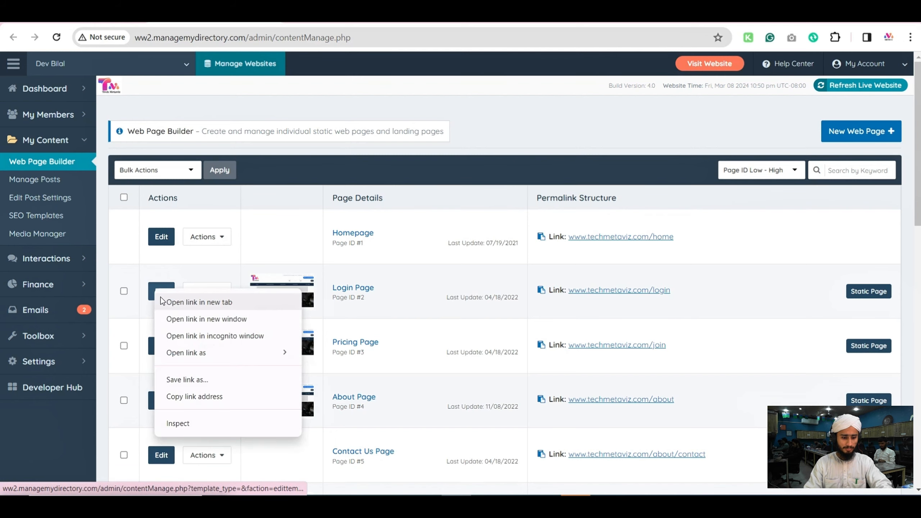
click(163, 303)
click(162, 304)
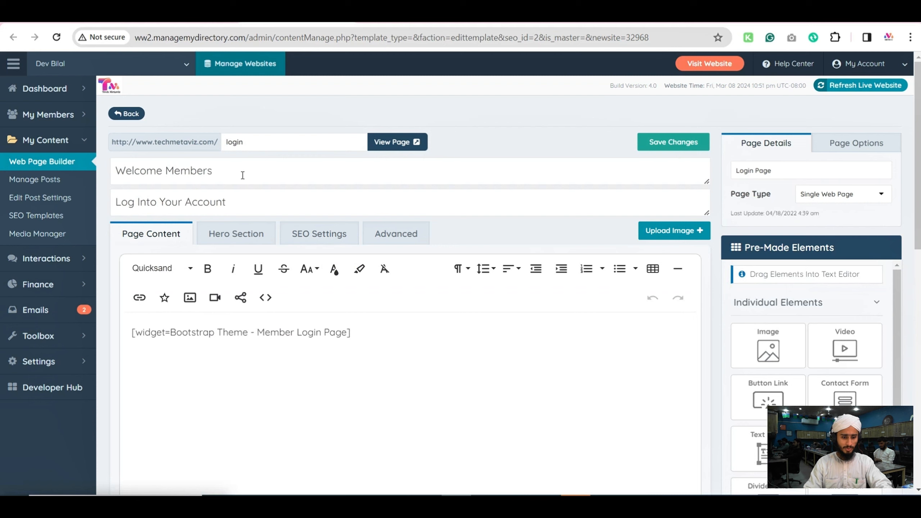
Step: Compare the Login Page's two title fields with the headings on the live login page
drag(243, 176, 115, 172)
drag(232, 203, 115, 202)
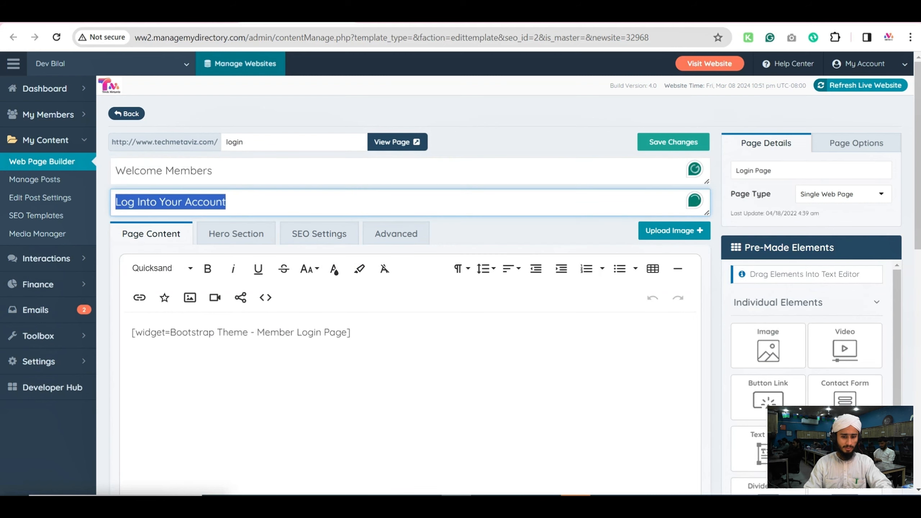
key(ctrl+Tab)
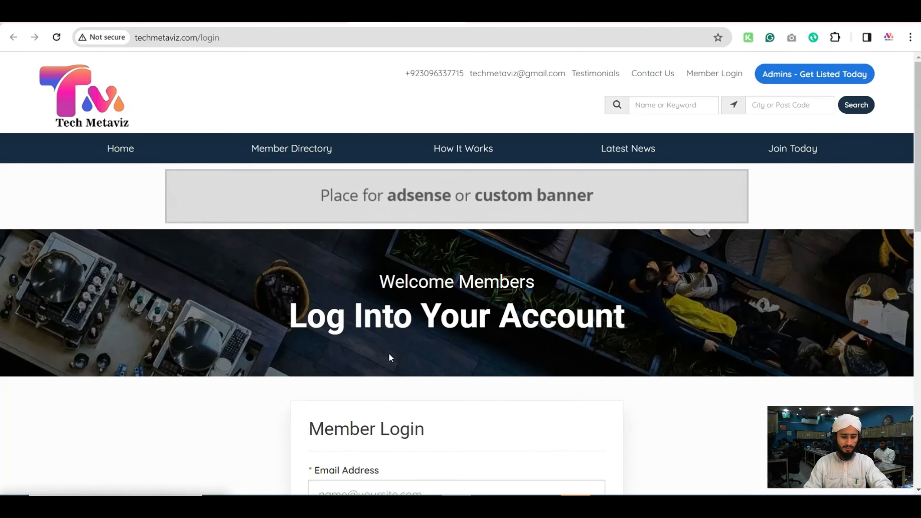
key(ctrl+shift+Tab)
Step: Change the Login Page's main title to "Welcome New Members" and its subtitle to "Log Into Your Account & Explore Our Website"
click(232, 175)
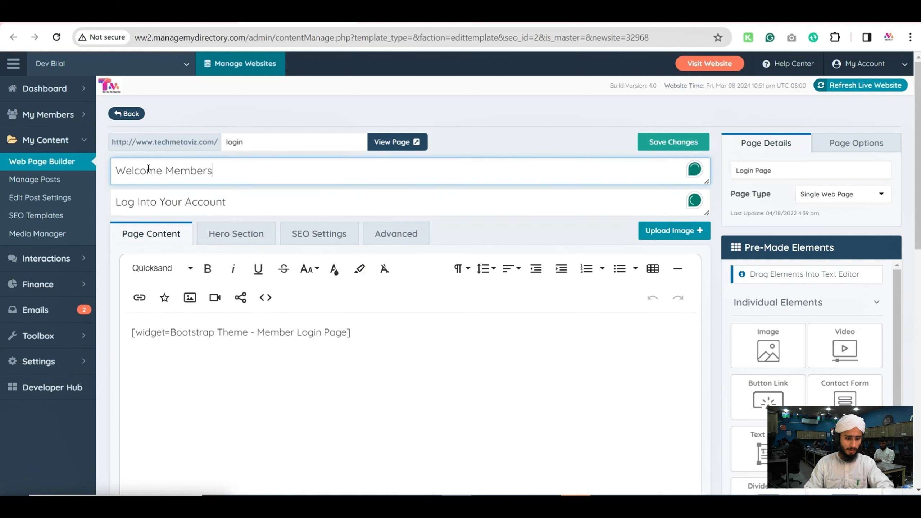
click(167, 171)
text(New)
click(243, 203)
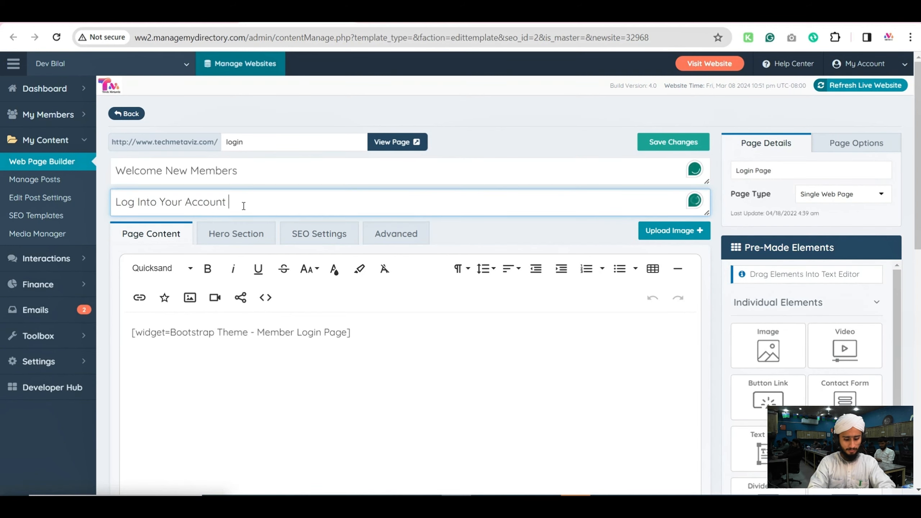
text(& Explore Our W)
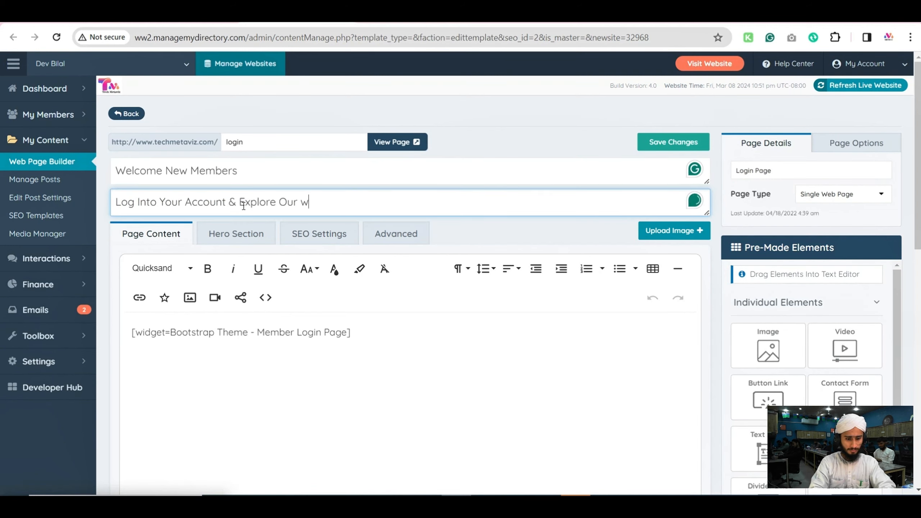
text(ebsite)
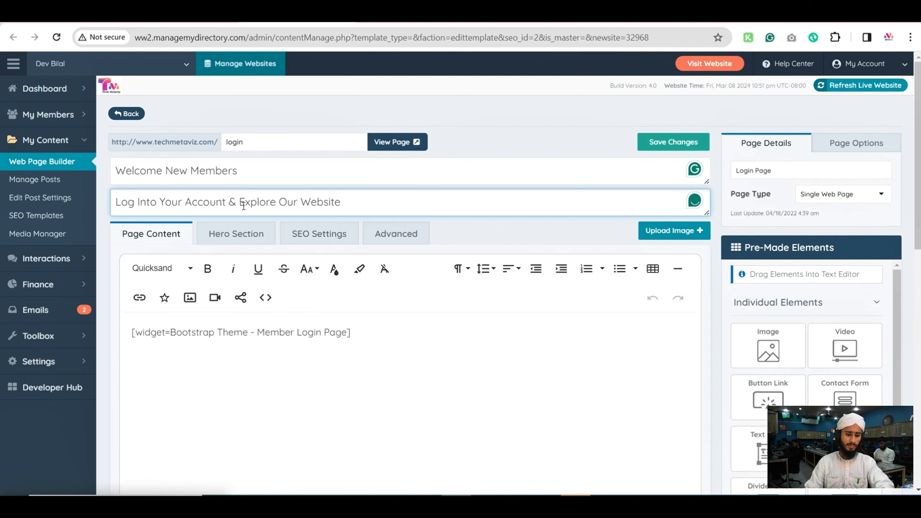
Step: Replace the Login Page's hero image by uploading login_mann_sicherheit.1800x600 from the Downloads folder and selecting it in the media library
click(255, 244)
scroll(238, 276, down, 3)
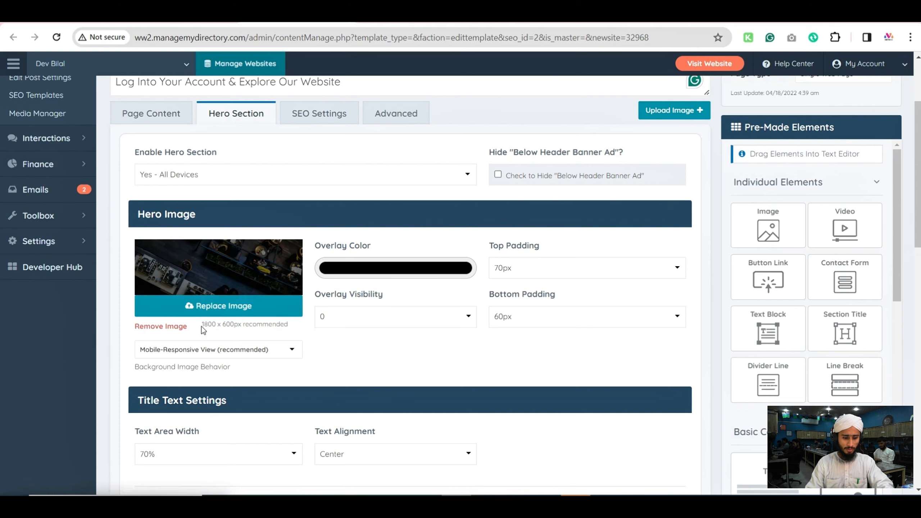
click(231, 307)
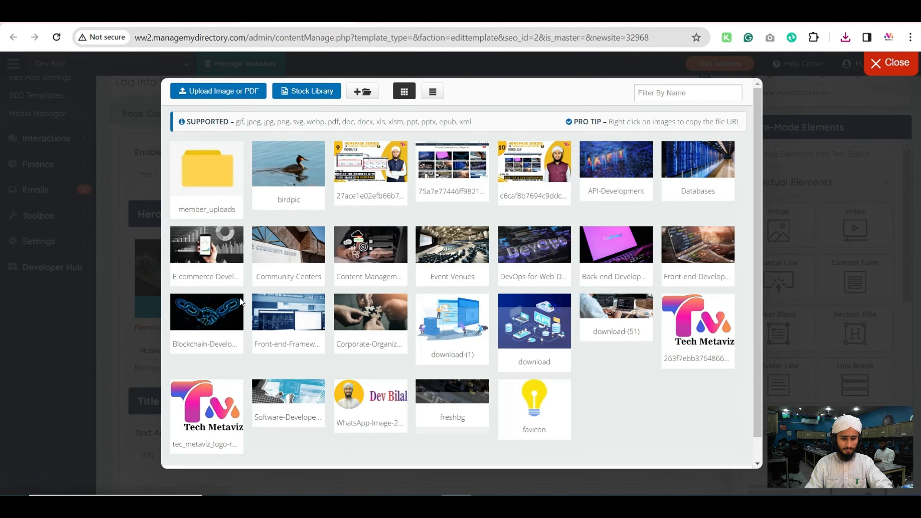
click(227, 91)
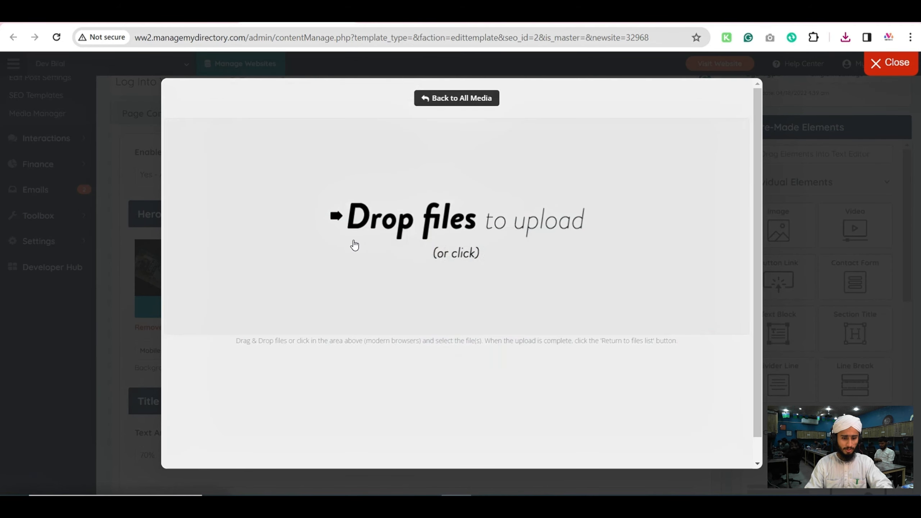
click(370, 252)
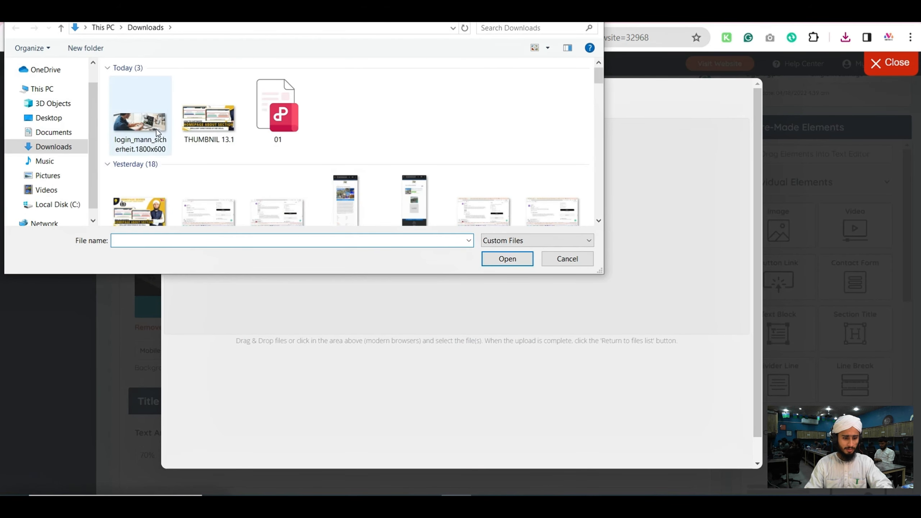
double_click(127, 109)
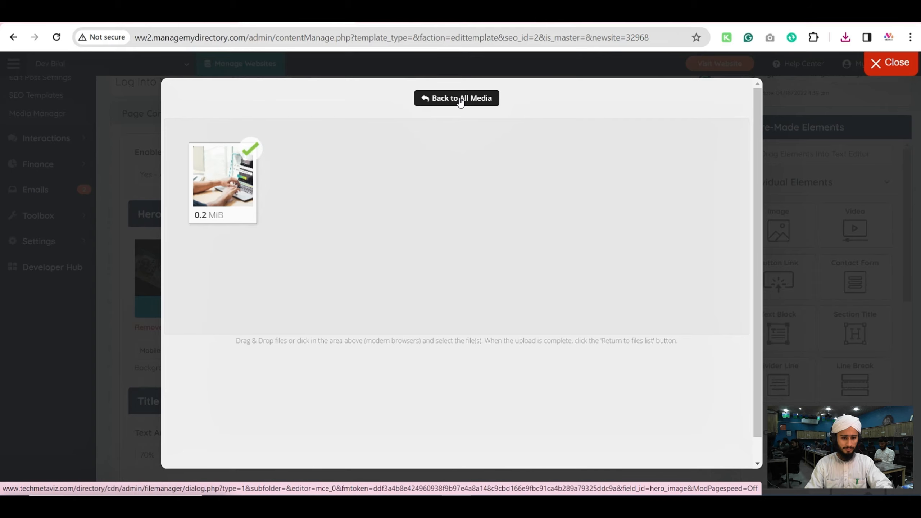
click(460, 101)
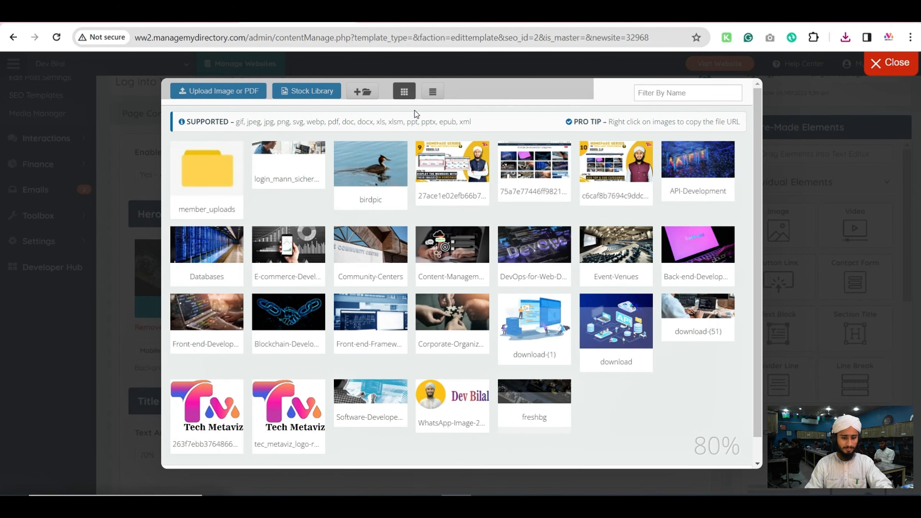
click(287, 155)
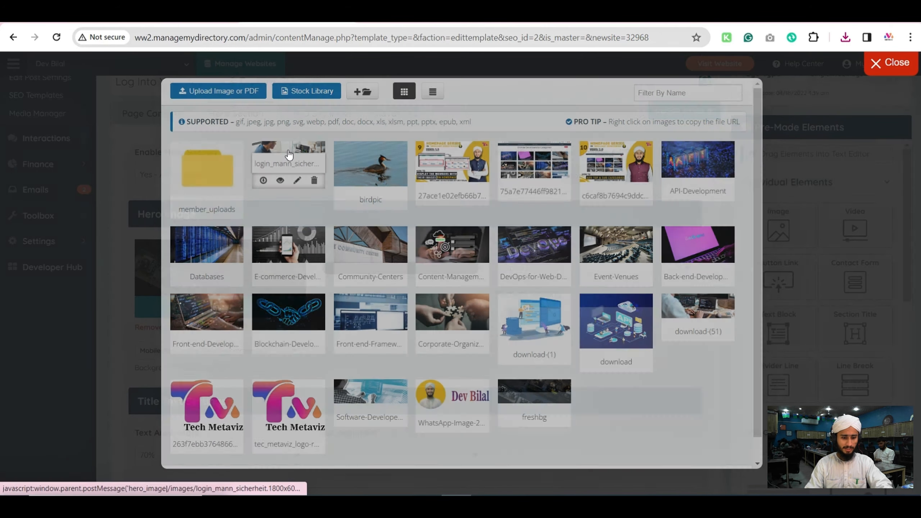
Step: Save the Login Page changes and reload the live login page to check the hero section
scroll(548, 273, up, 3)
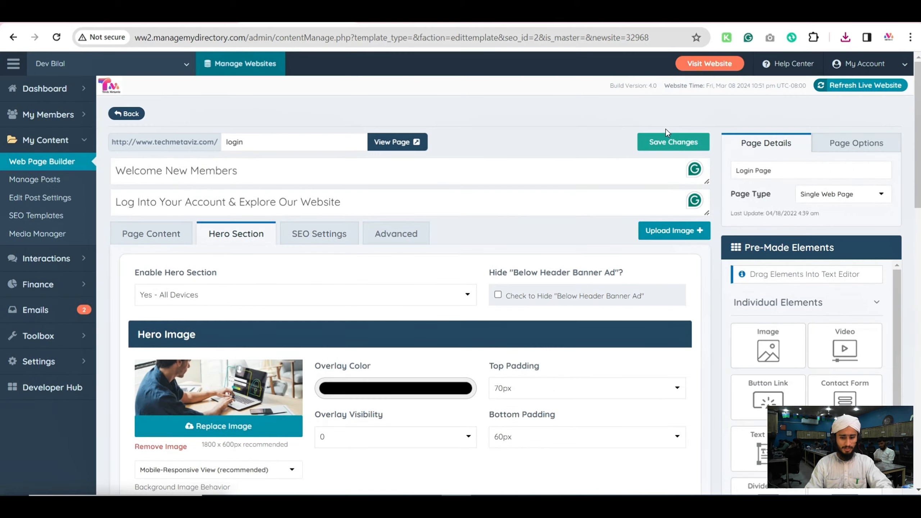
click(669, 140)
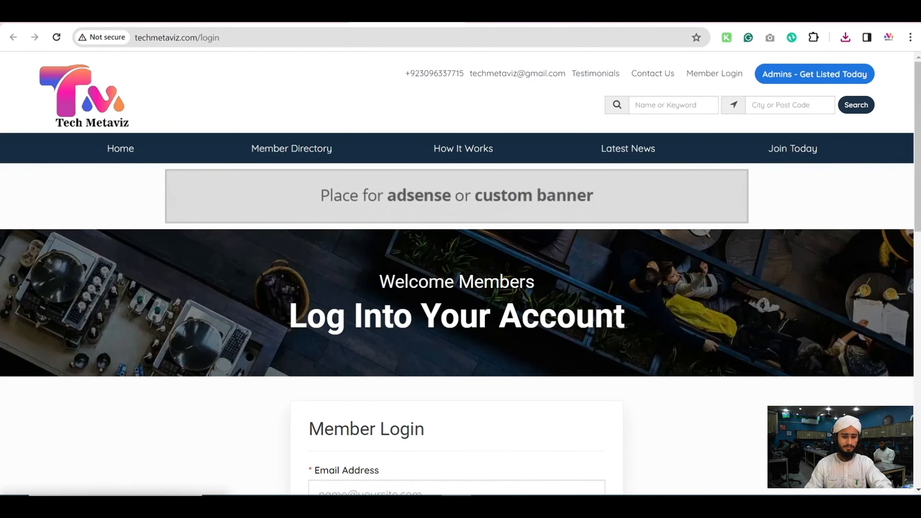
click(295, 15)
click(406, 16)
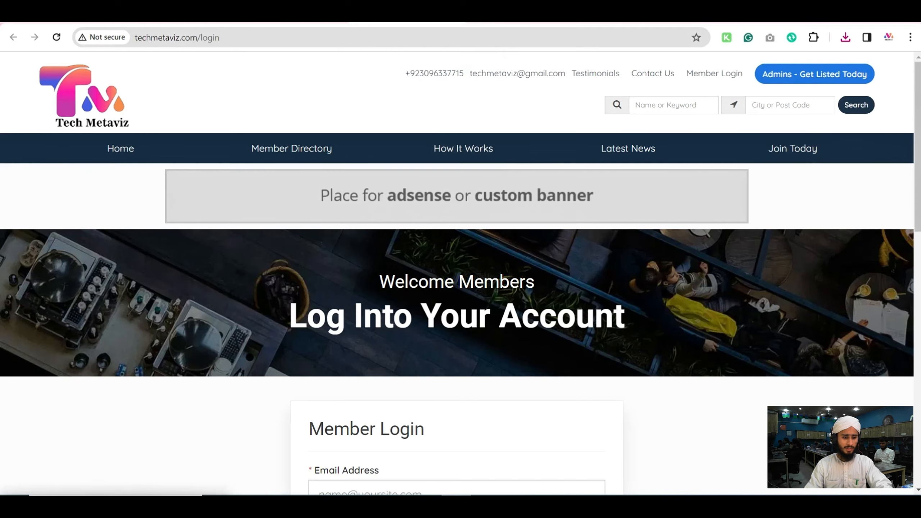
key(F5)
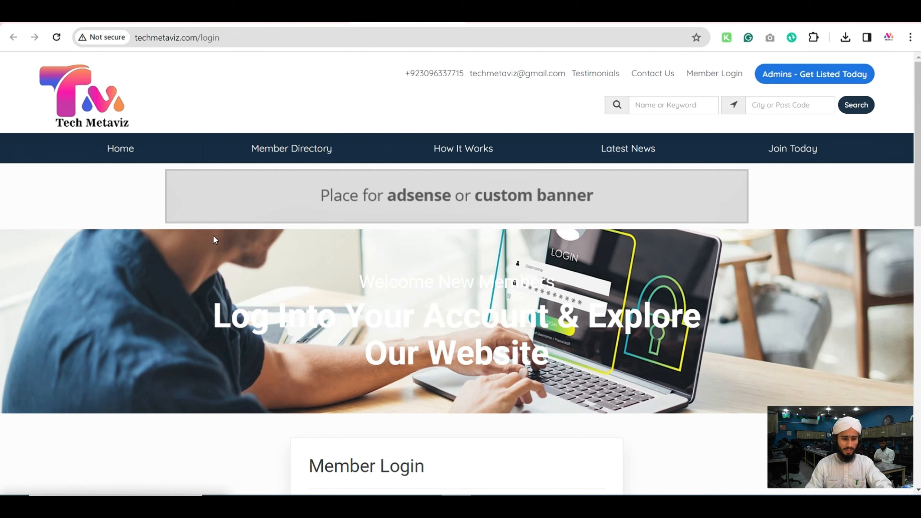
Step: Return to the Login Page editor and set the hero image's top padding to 200px and bottom padding to 100px
click(294, 15)
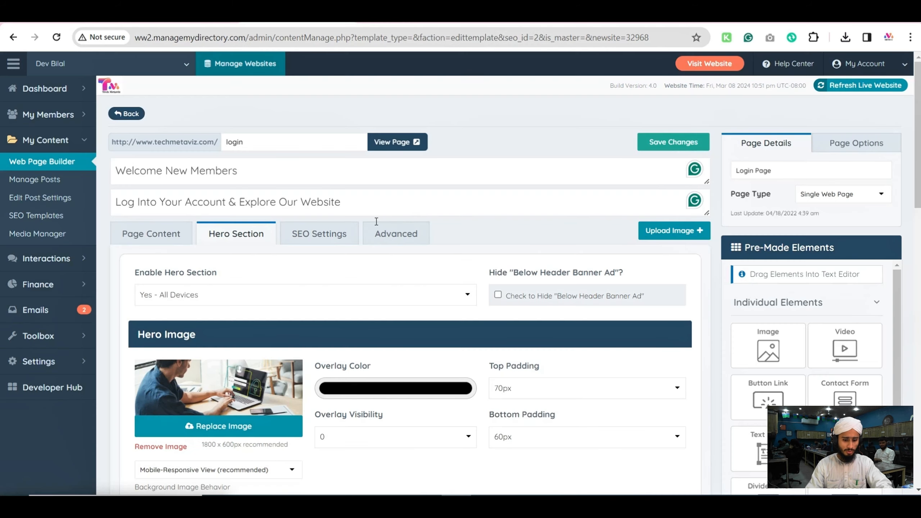
scroll(425, 256, down, 3)
click(519, 267)
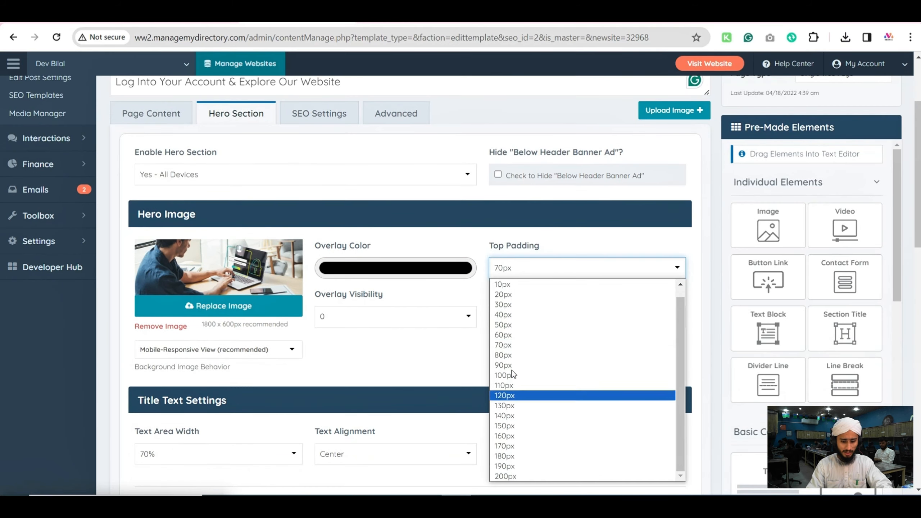
scroll(504, 436, down, 1)
click(502, 476)
click(518, 326)
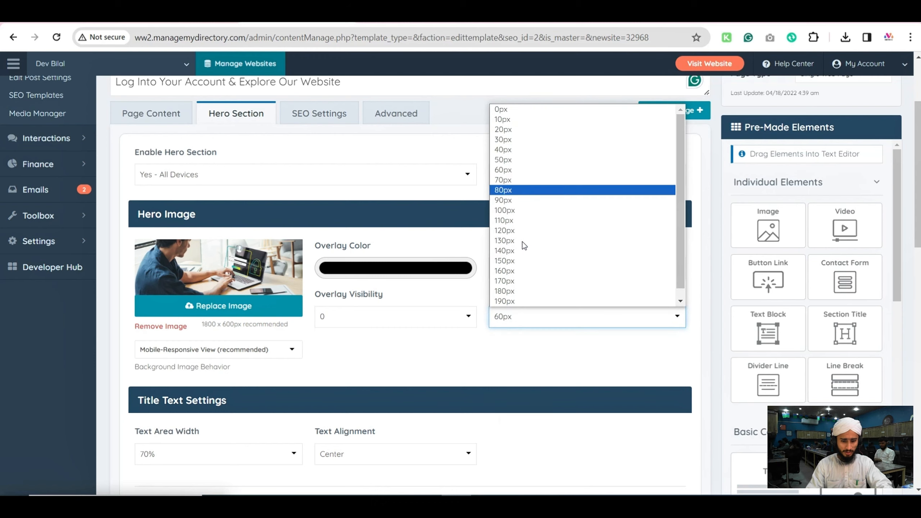
click(521, 214)
scroll(450, 212, up, 1)
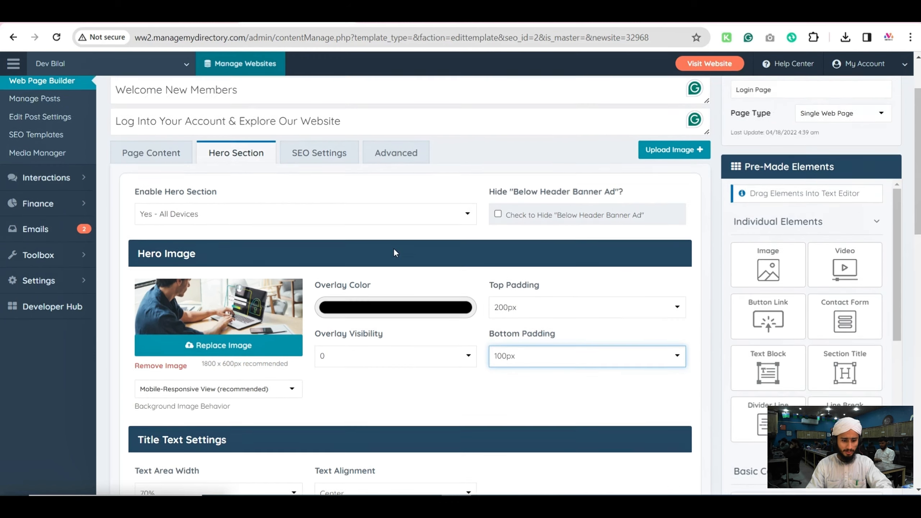
Step: Pick black, rgb(0, 0, 0), for the hero section's main title and sub-title font colors
scroll(394, 248, down, 3)
scroll(363, 127, up, 1)
scroll(363, 127, down, 2)
scroll(363, 126, up, 6)
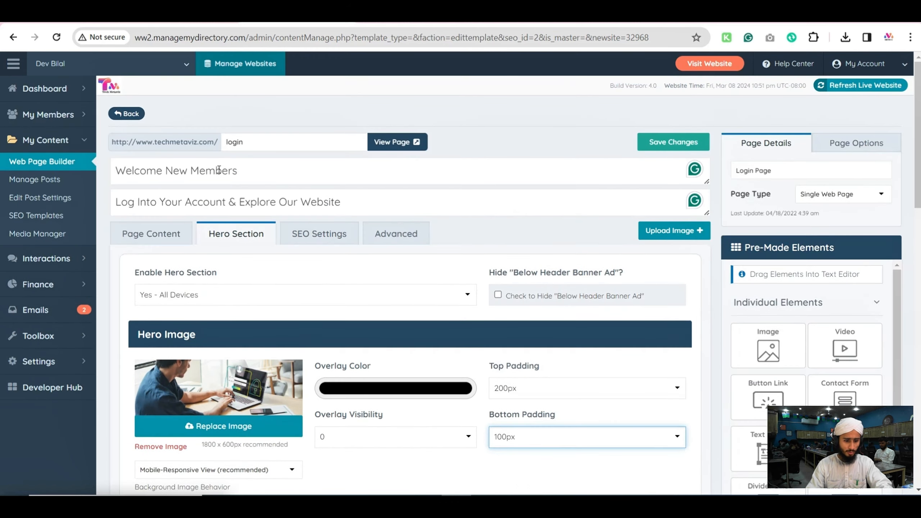
click(179, 167)
click(191, 204)
scroll(200, 183, down, 12)
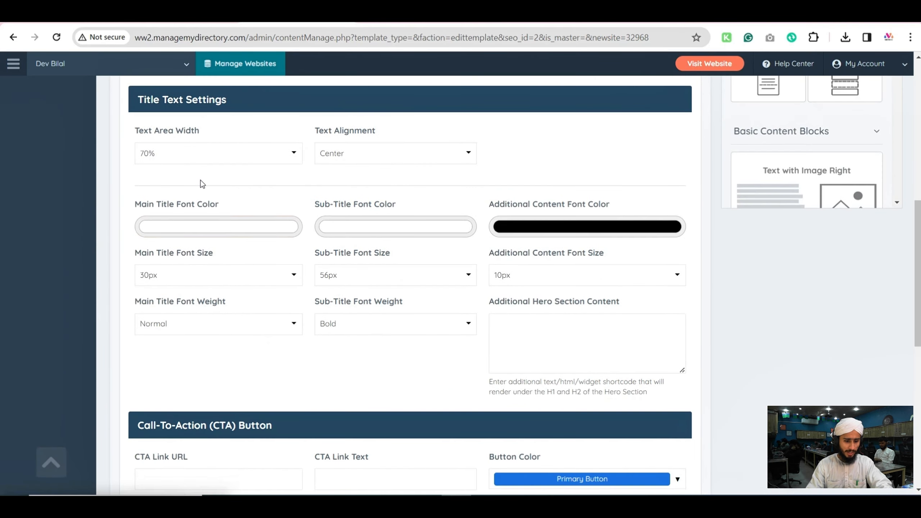
click(172, 232)
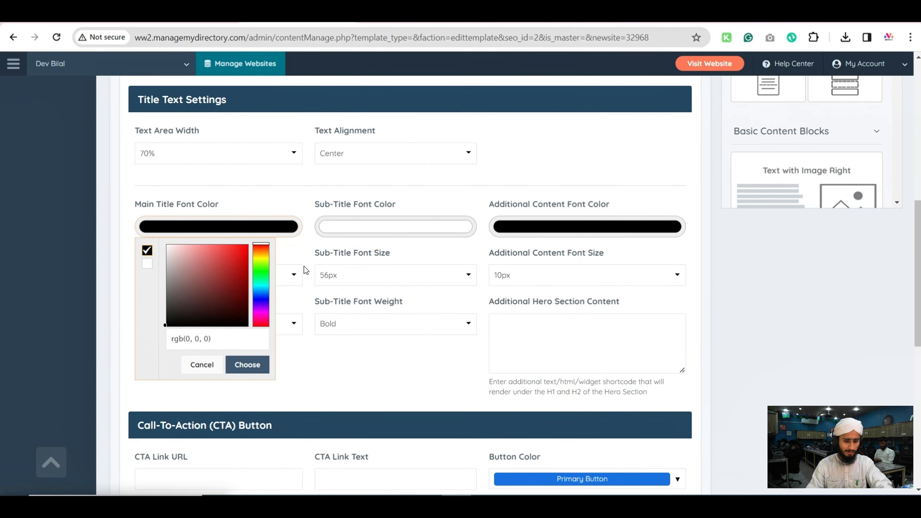
click(385, 228)
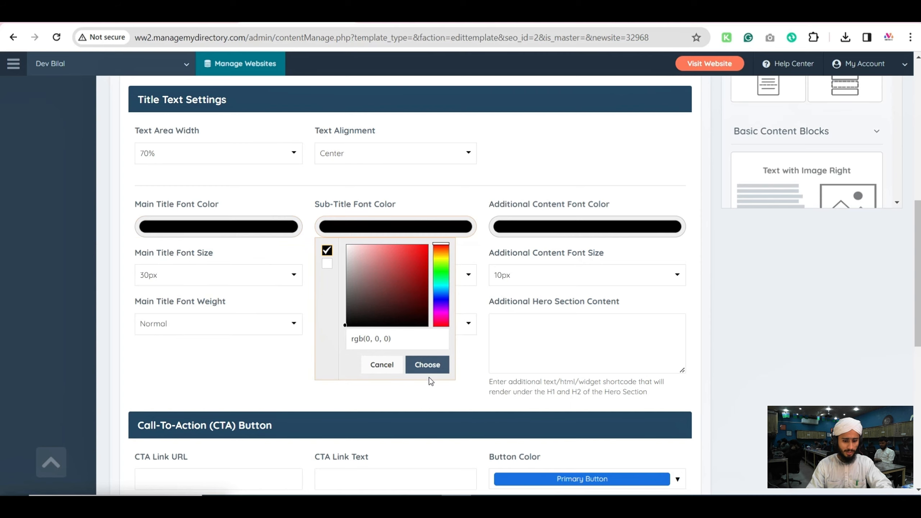
click(431, 367)
Step: Save the Login Page and reload the live login page to check the hero's padding and text colors
scroll(563, 312, up, 15)
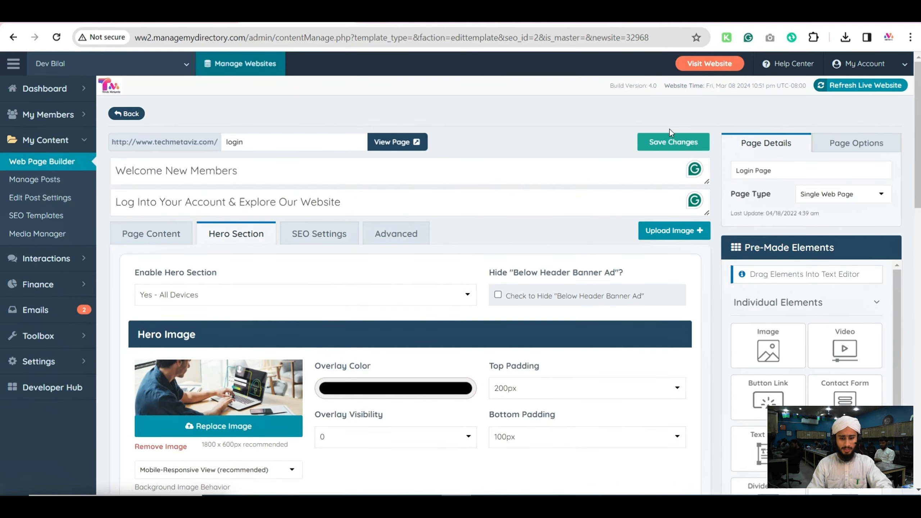
click(671, 141)
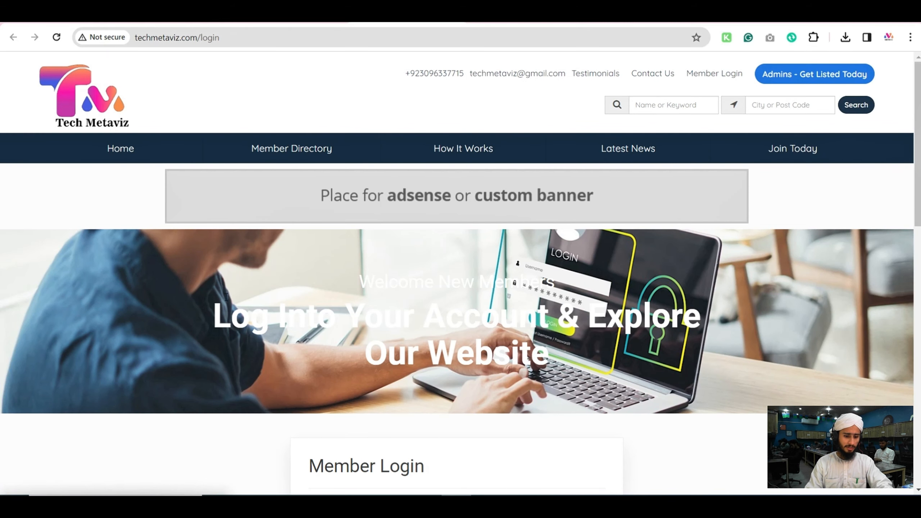
drag(250, 314, 372, 309)
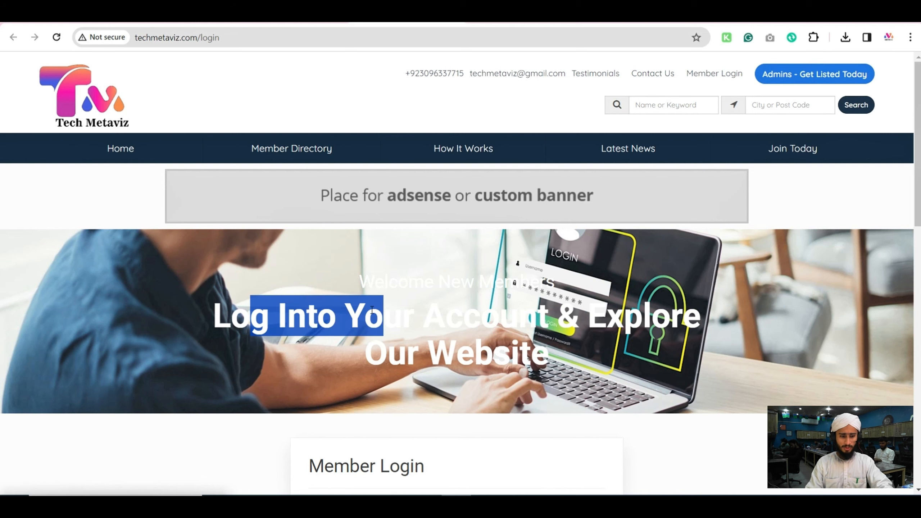
click(57, 37)
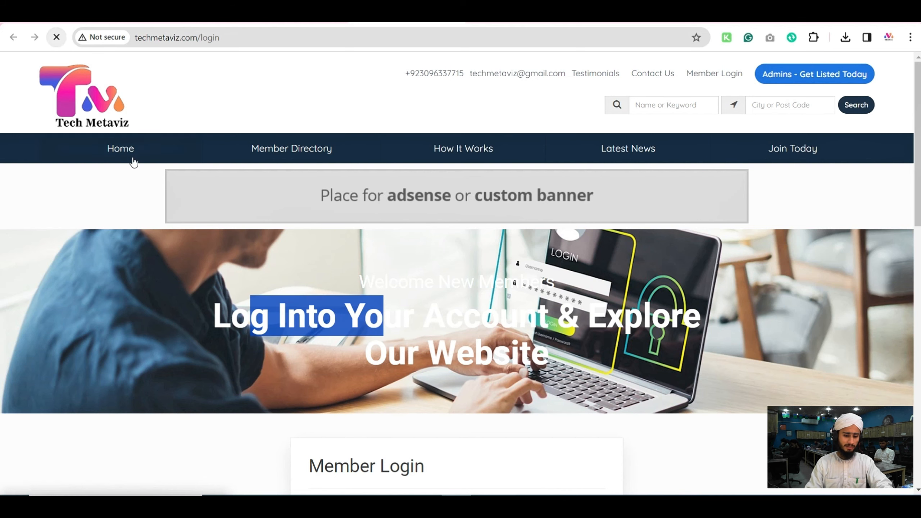
scroll(366, 294, down, 2)
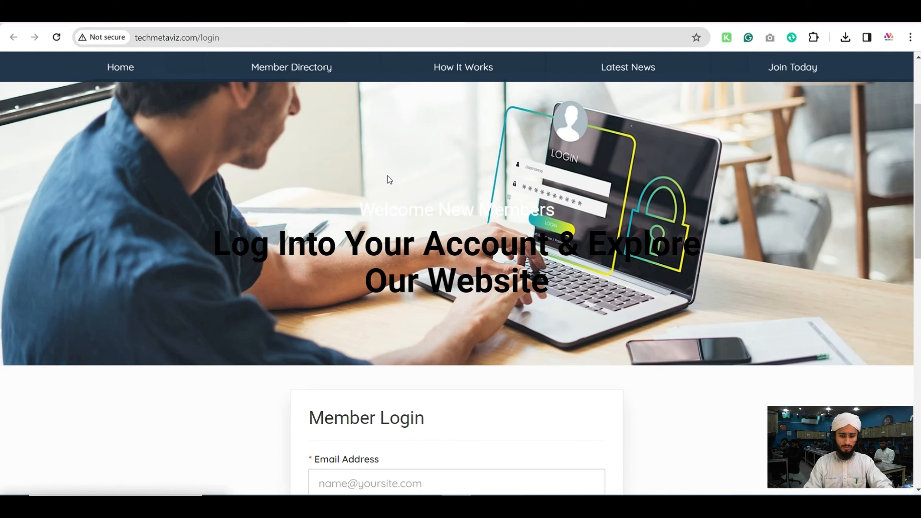
Step: Return to the Login Page editor and set the hero image's overlay color to black, rgb(0, 0, 0), with overlay visibility 4
scroll(335, 205, up, 2)
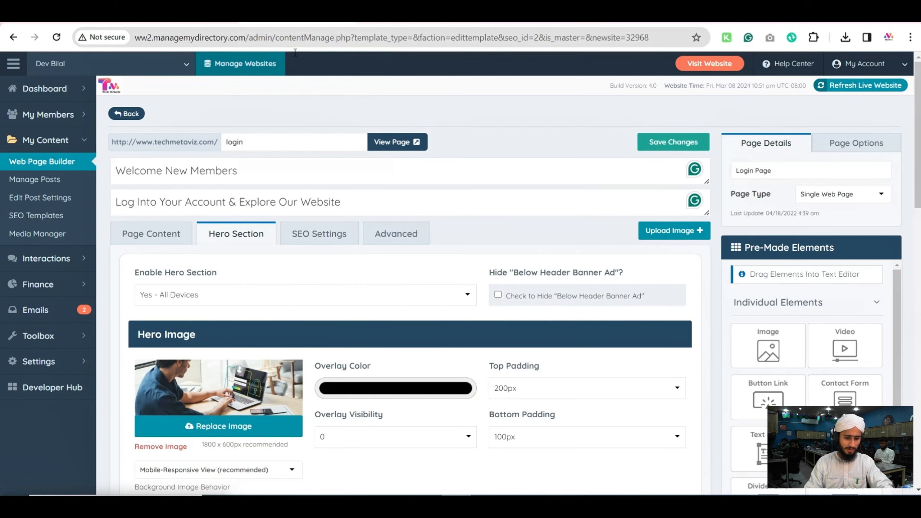
scroll(327, 277, down, 5)
click(386, 209)
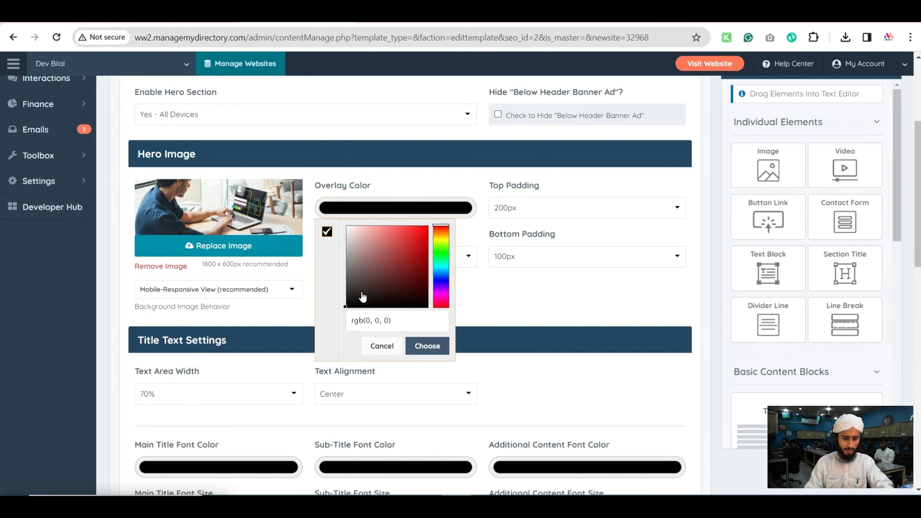
click(442, 349)
click(400, 258)
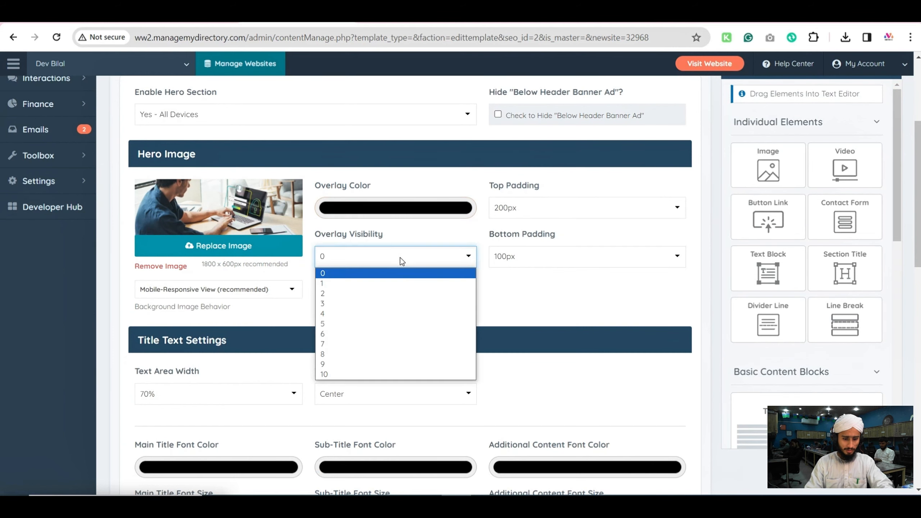
click(372, 315)
Step: Set the hero section's main title and sub-title font colors to white
scroll(372, 314, down, 5)
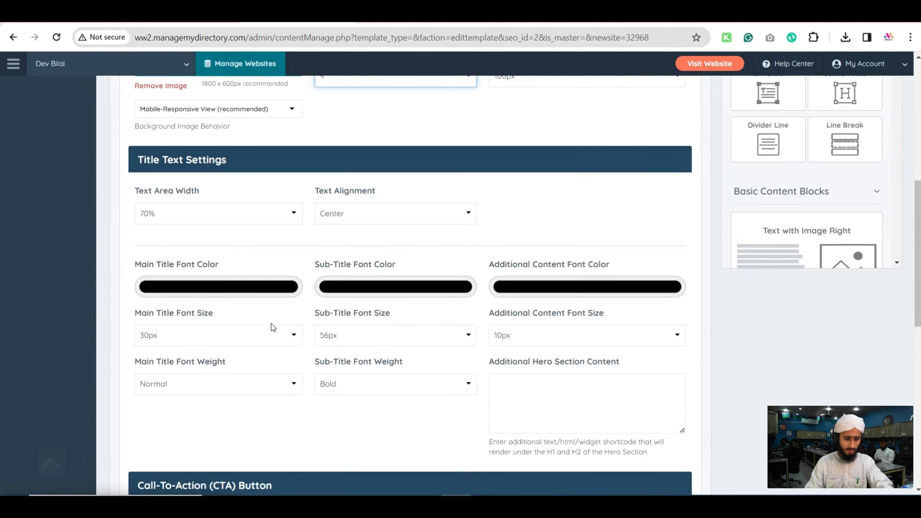
click(191, 290)
click(147, 323)
click(258, 429)
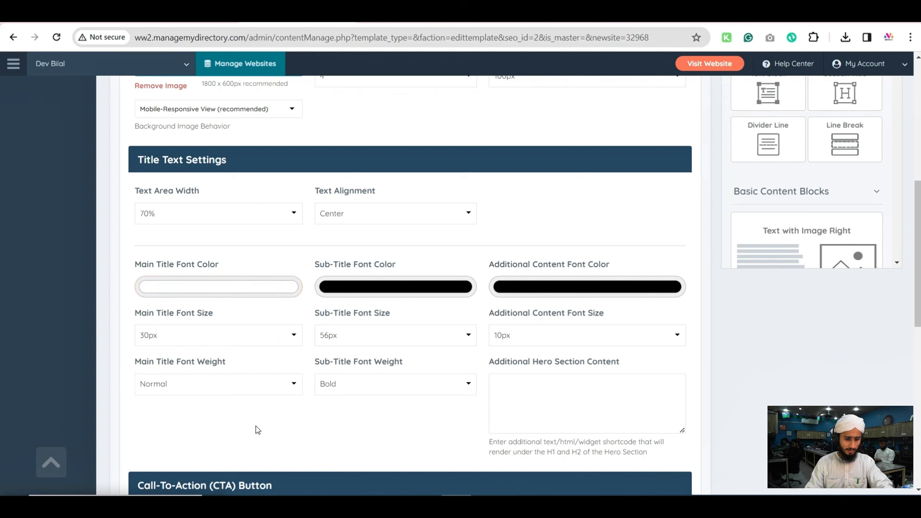
click(184, 287)
click(257, 433)
click(363, 289)
click(327, 323)
click(426, 425)
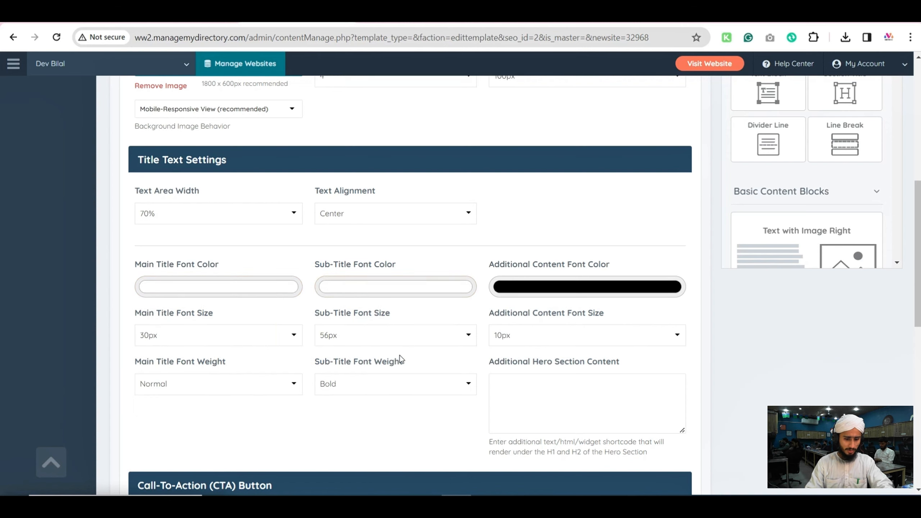
click(393, 293)
click(425, 425)
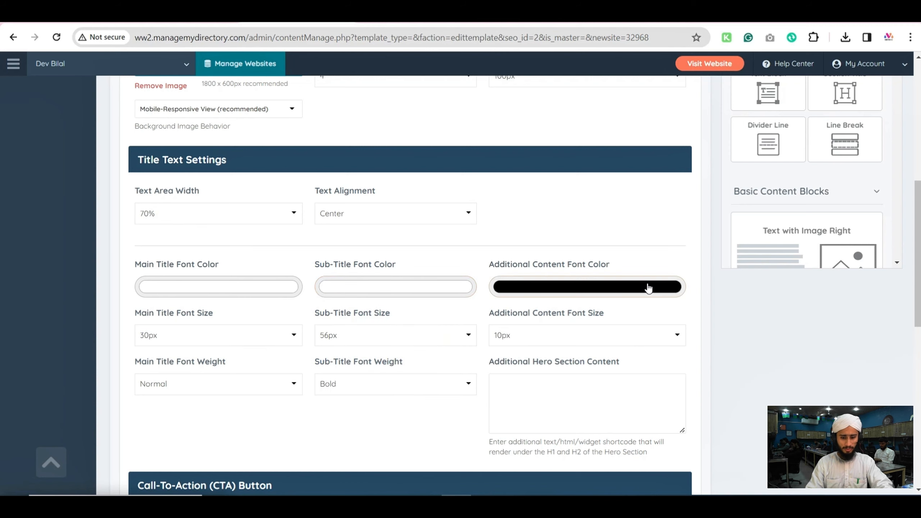
Step: Save the Login Page and check the hero's overlay and white titles on the live login page
scroll(663, 279, up, 10)
click(664, 141)
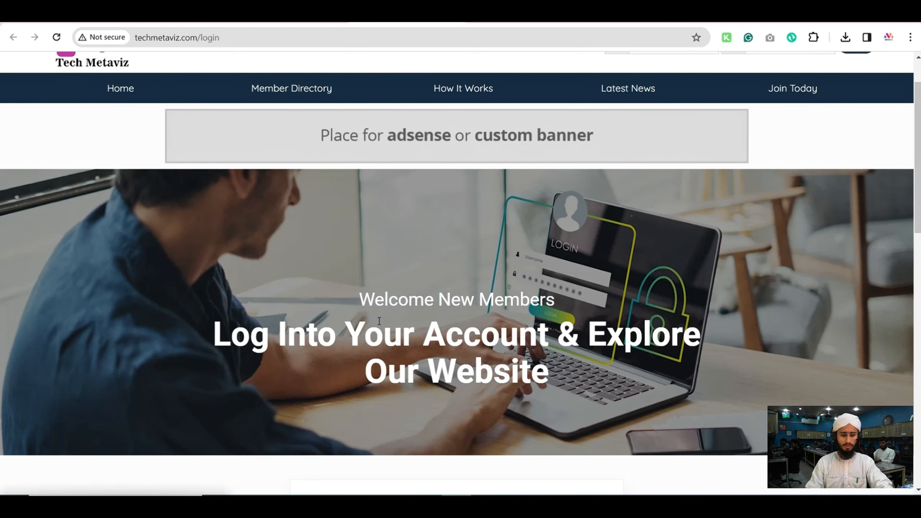
scroll(378, 334, down, 2)
scroll(378, 319, up, 4)
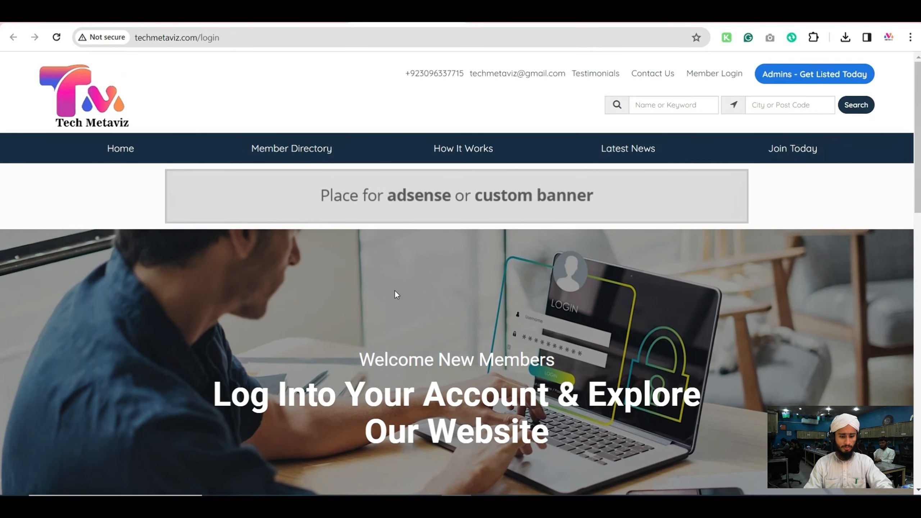
scroll(414, 272, down, 1)
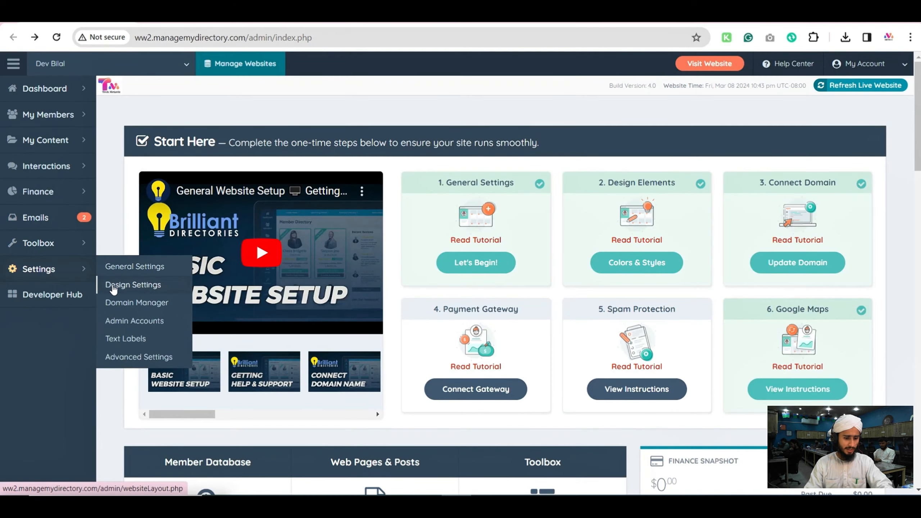
Step: Open Design Settings in a new tab from the admin dashboard and look over the live login page
right_click(114, 286)
click(141, 303)
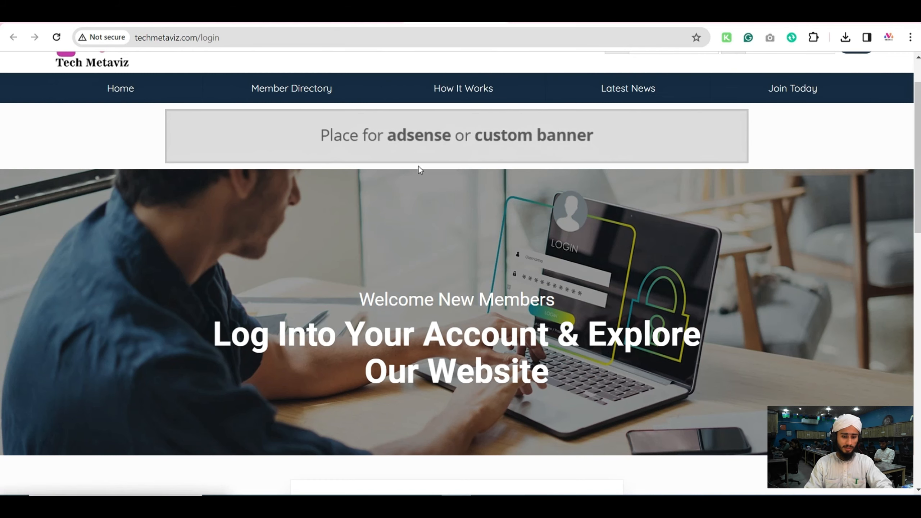
scroll(417, 164, down, 5)
scroll(412, 133, down, 10)
scroll(412, 134, up, 5)
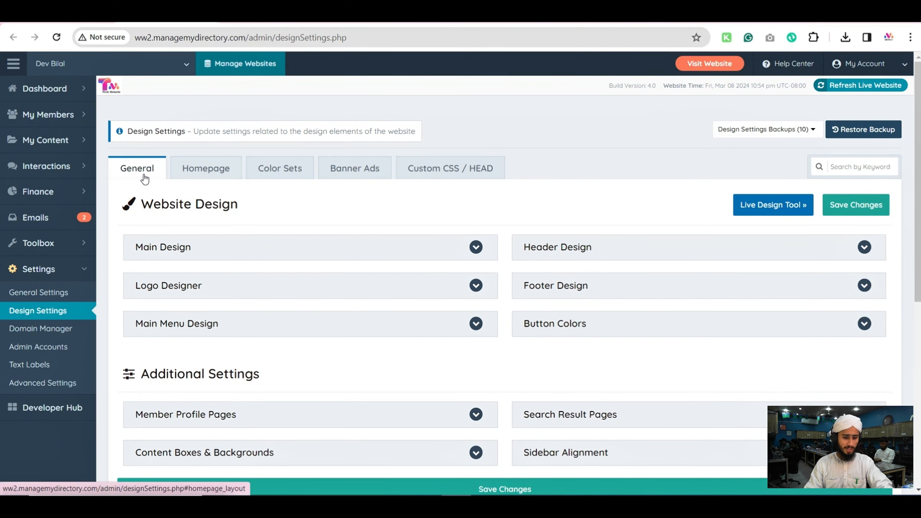
Step: In the Banner Ads design settings, set the Header Banner Ad to Disable Banner Ad
click(340, 180)
scroll(417, 261, down, 3)
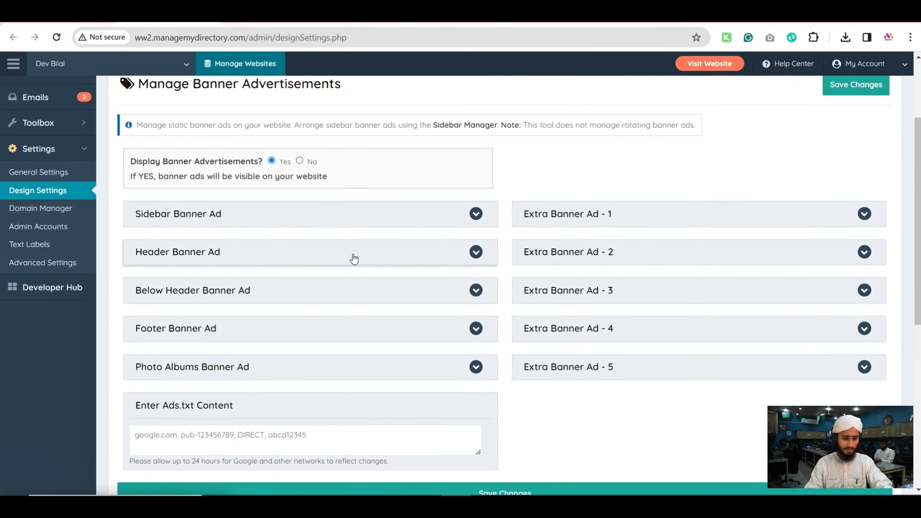
scroll(218, 289, down, 2)
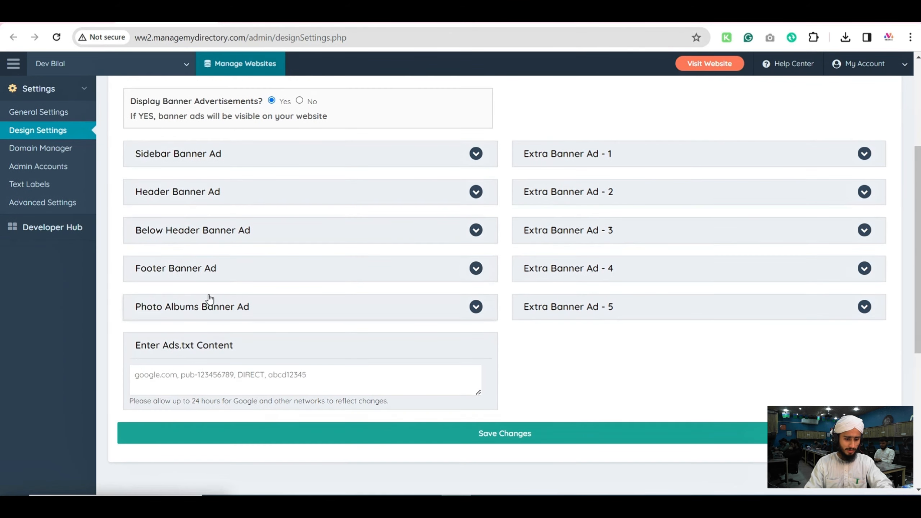
click(214, 202)
click(423, 257)
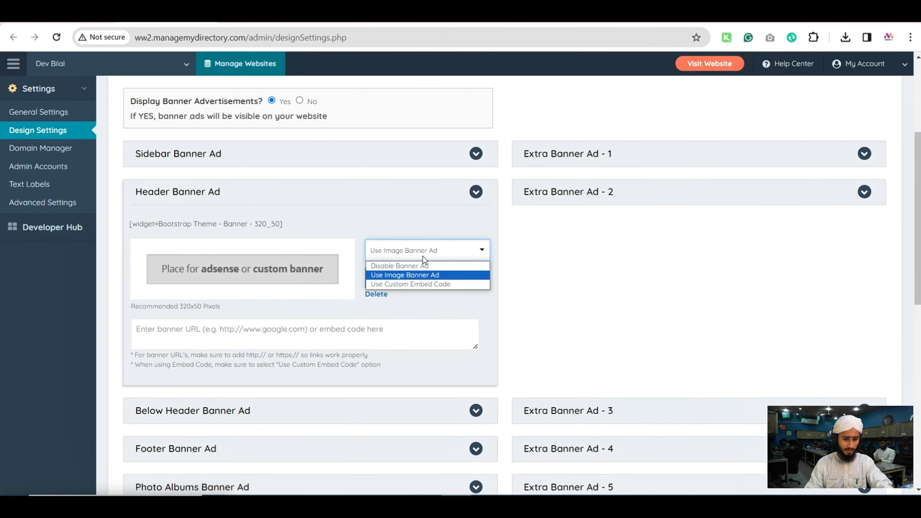
click(384, 264)
scroll(368, 287, down, 3)
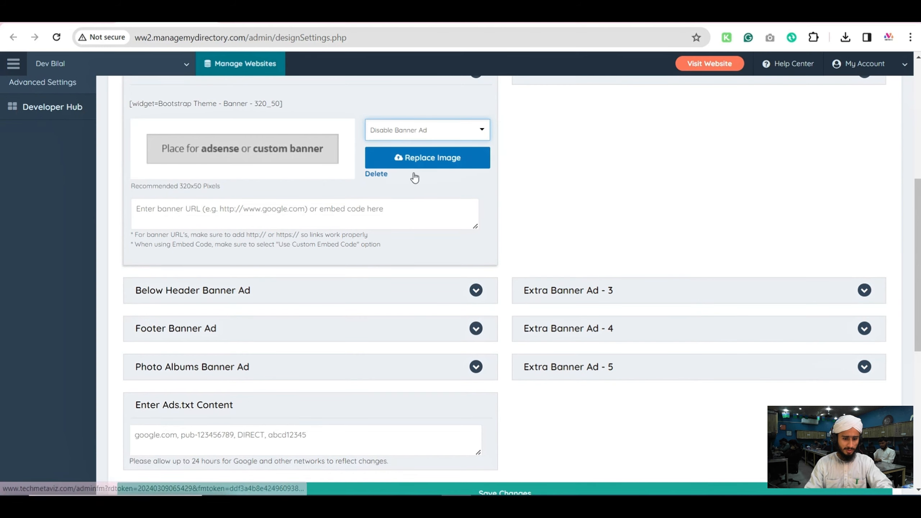
click(342, 209)
scroll(299, 264, down, 3)
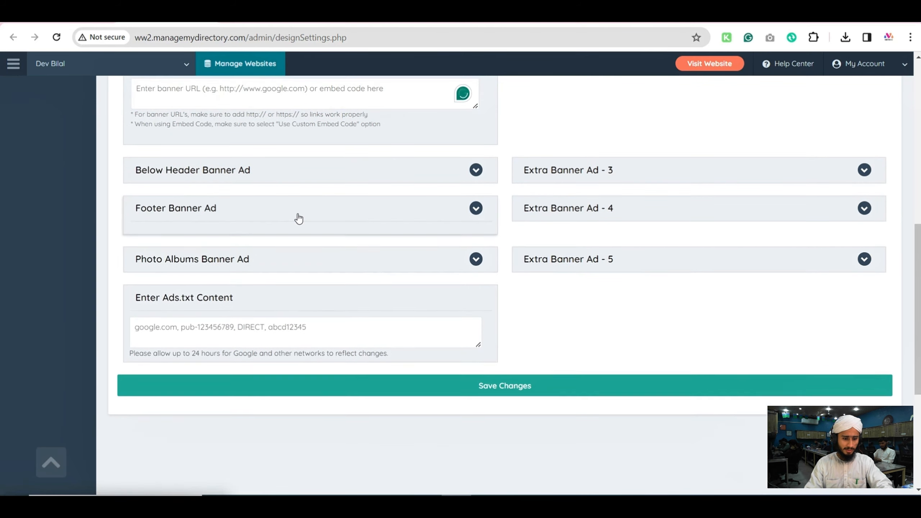
Step: Expand the Footer Banner Ad settings, save the banner changes and reload the live login page to check its banner
click(298, 219)
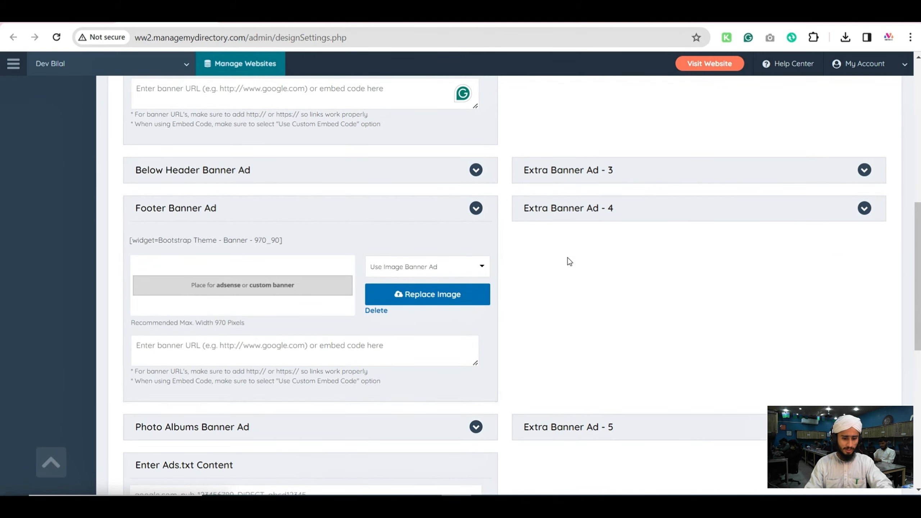
scroll(571, 261, up, 9)
click(853, 145)
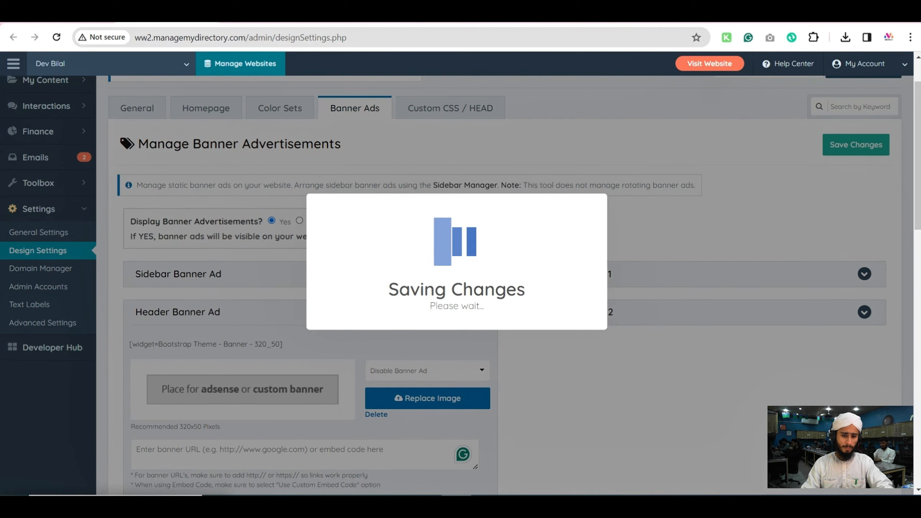
click(468, 18)
click(56, 37)
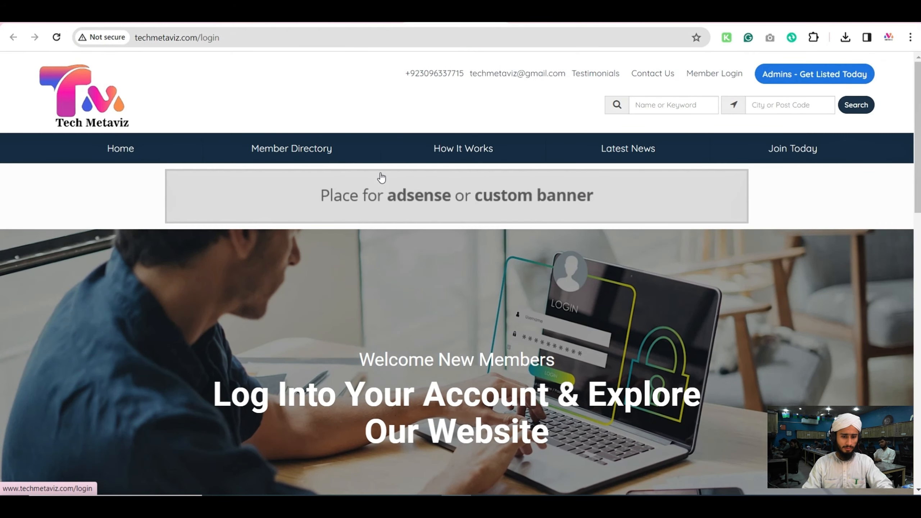
scroll(381, 178, down, 1)
Step: Expand the Below Header Banner Ad settings and compare them with the banner on the live login page
click(167, 18)
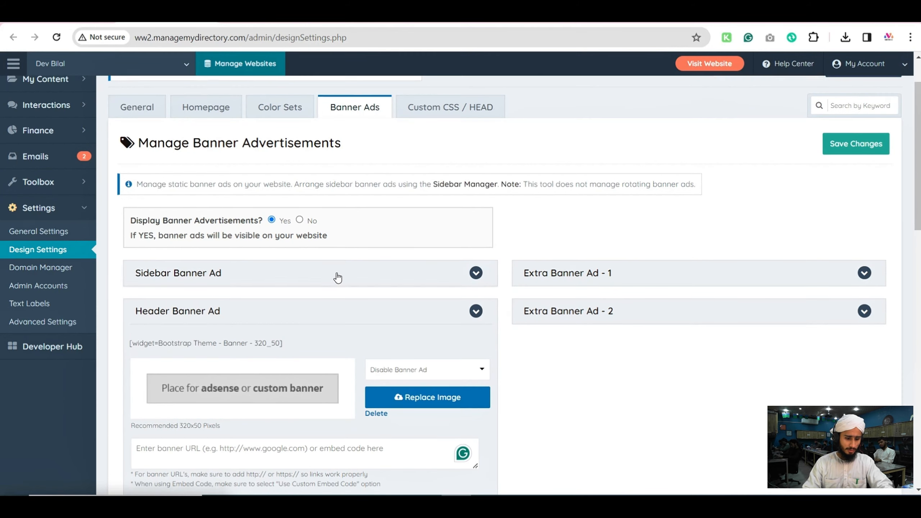
scroll(337, 283, down, 5)
click(354, 300)
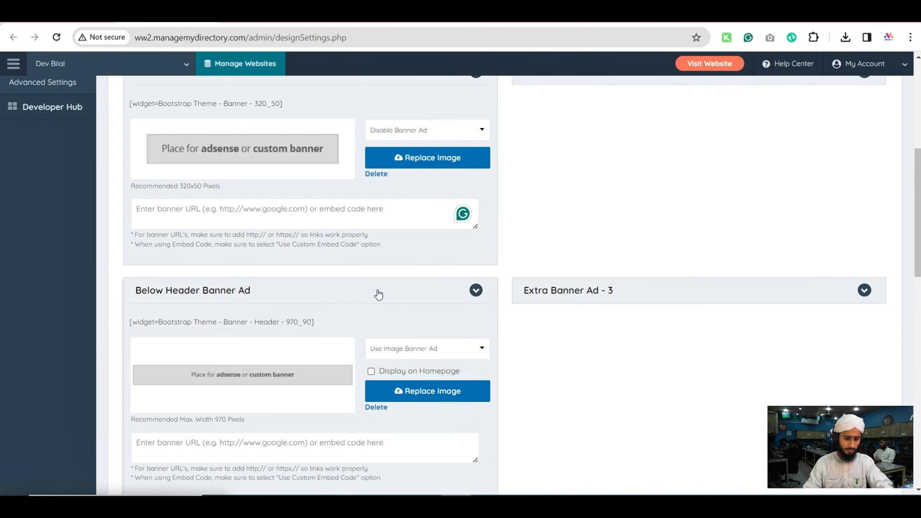
scroll(392, 295, up, 5)
click(450, 18)
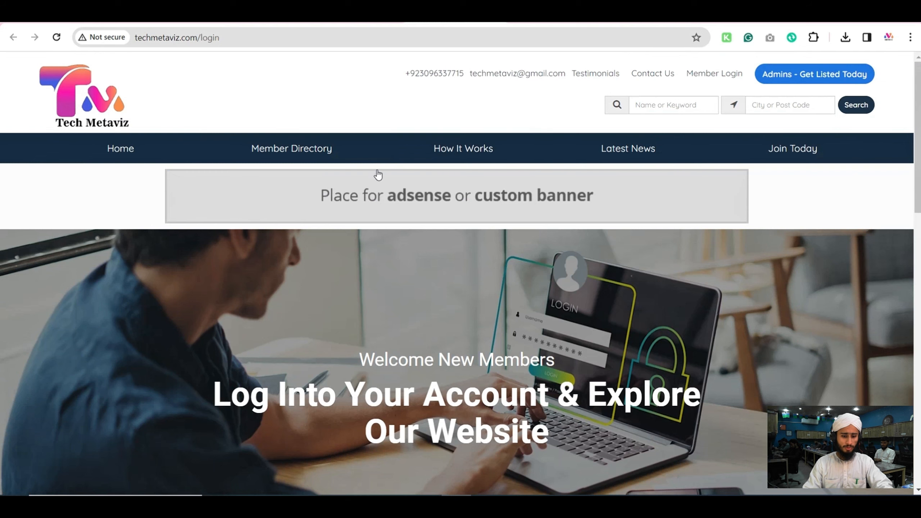
click(167, 18)
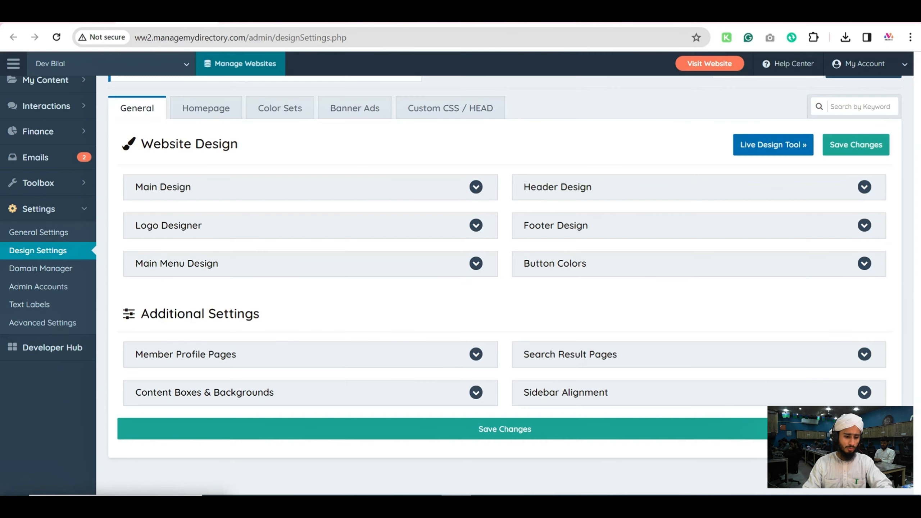
Step: Reopen the Banner Ads settings and review the header, below-header and footer banner sections, leaving only Header Banner Ad expanded
scroll(288, 125, up, 2)
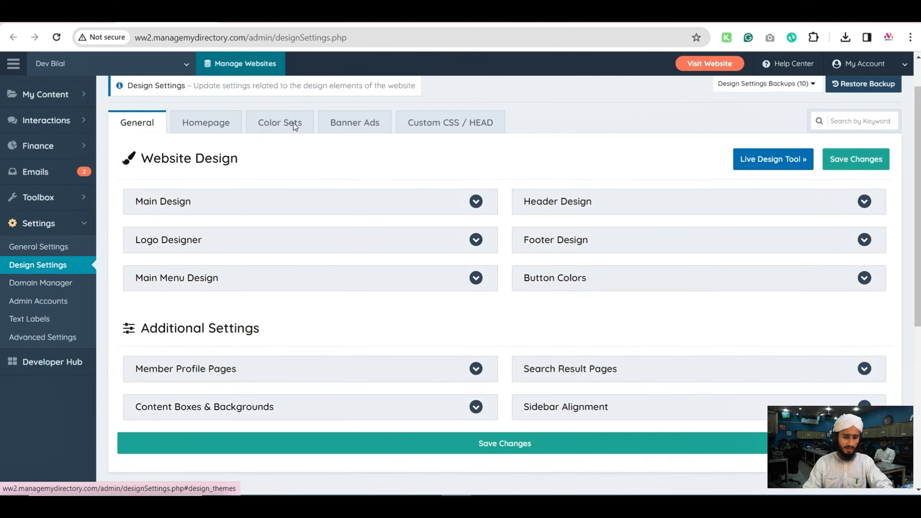
click(371, 169)
scroll(451, 251, down, 3)
scroll(449, 251, down, 2)
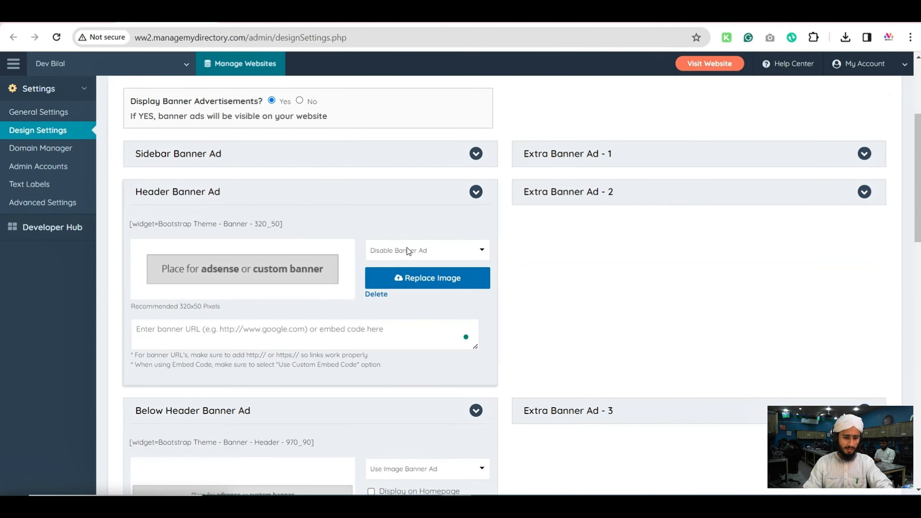
click(235, 204)
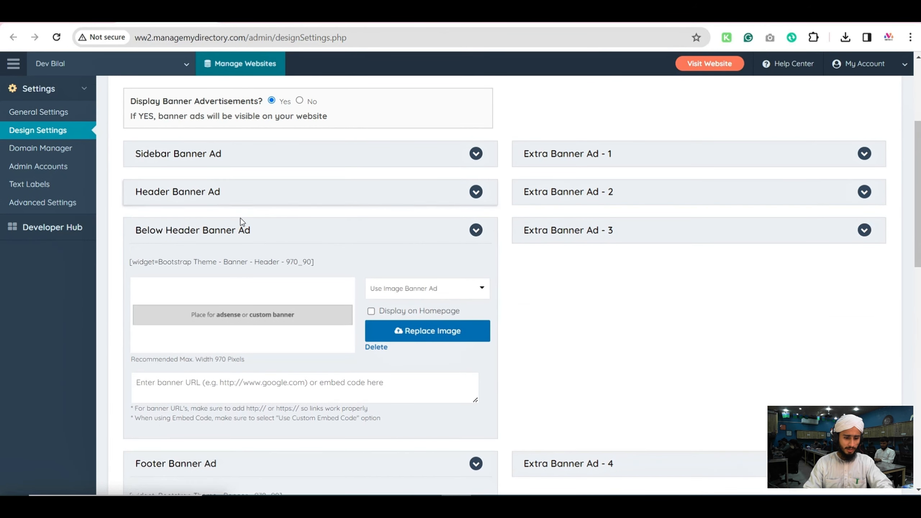
click(265, 238)
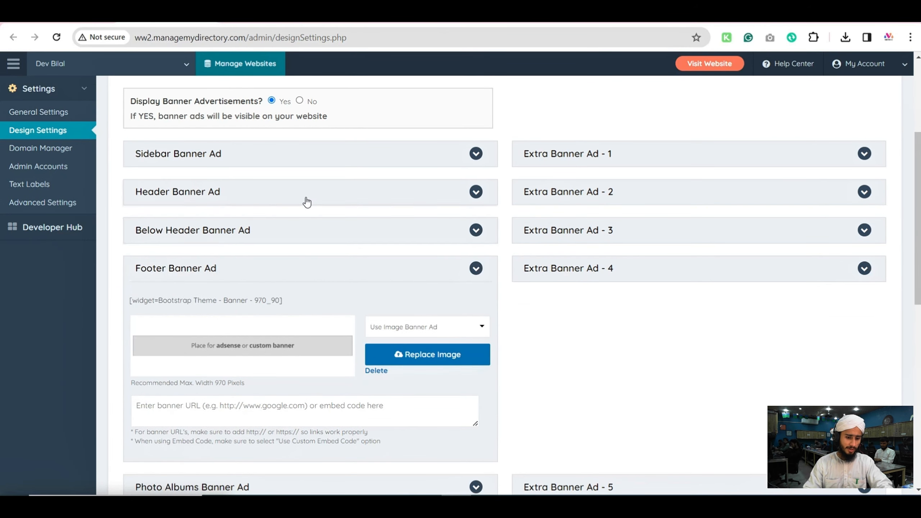
click(295, 283)
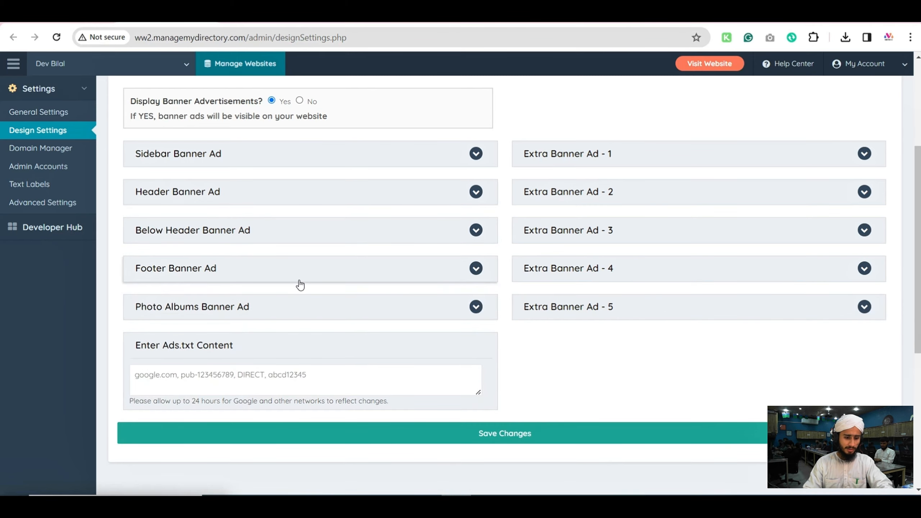
click(304, 198)
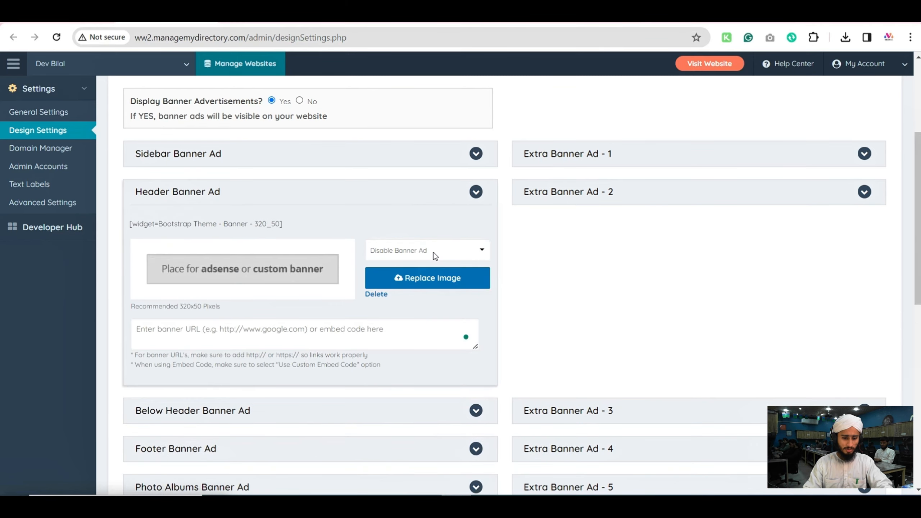
Step: Set the Below Header Banner Ad to Disable Banner Ad and save the banner settings
scroll(338, 266, down, 3)
click(315, 292)
scroll(458, 272, down, 2)
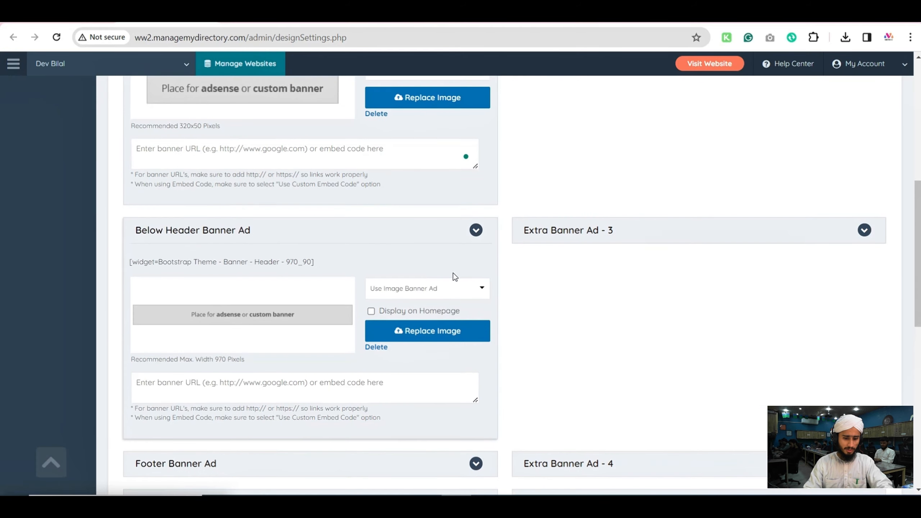
click(451, 289)
click(439, 303)
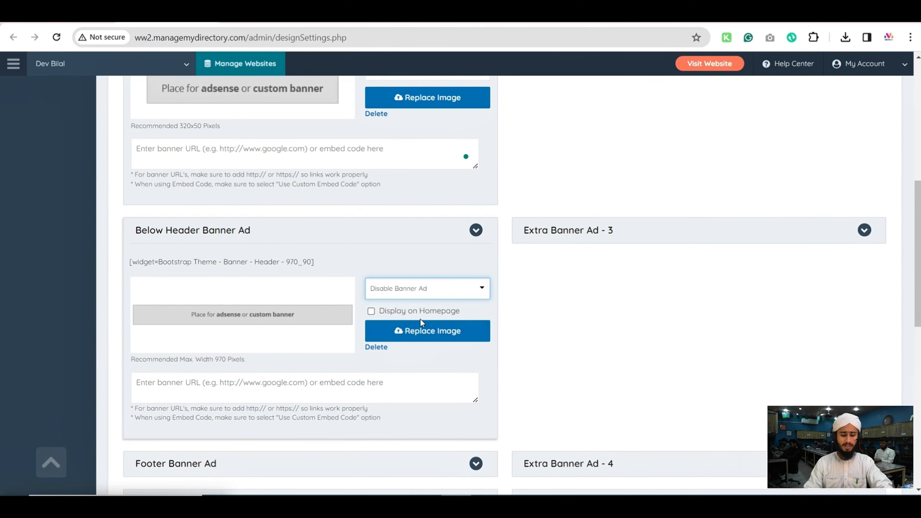
scroll(421, 320, up, 3)
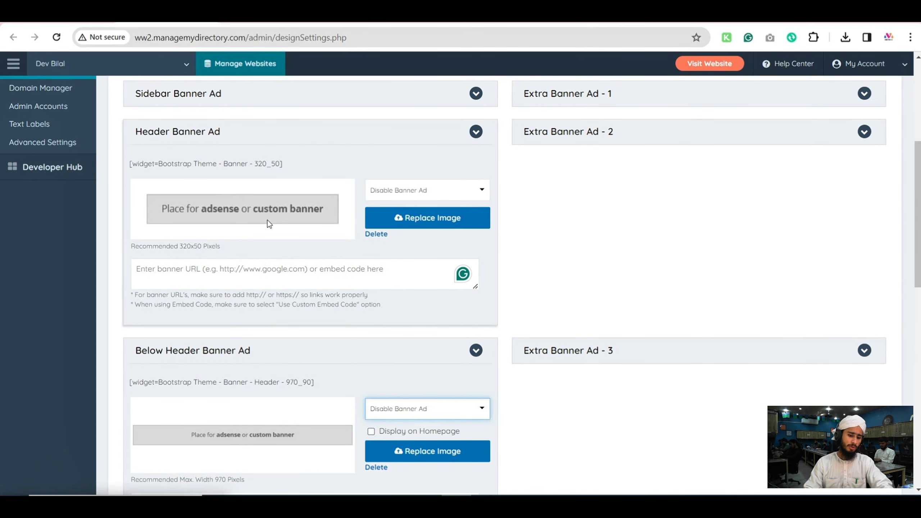
scroll(752, 300, up, 6)
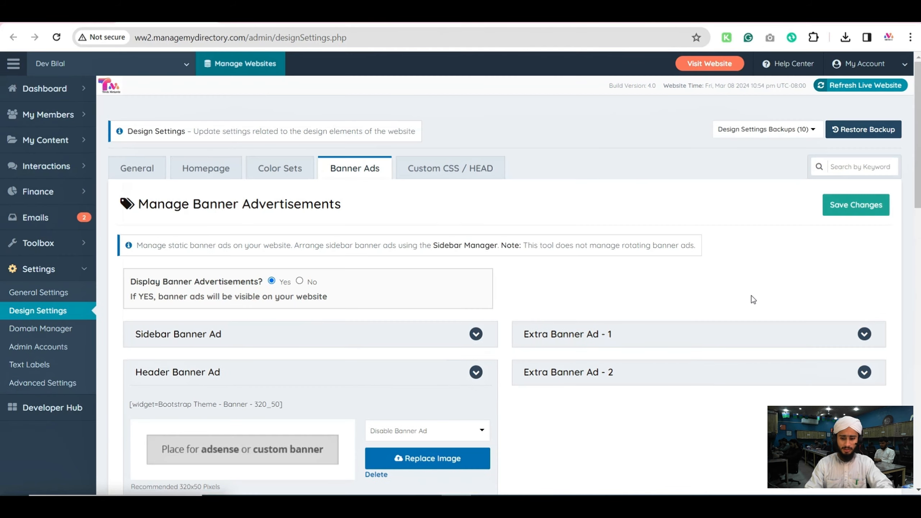
click(856, 205)
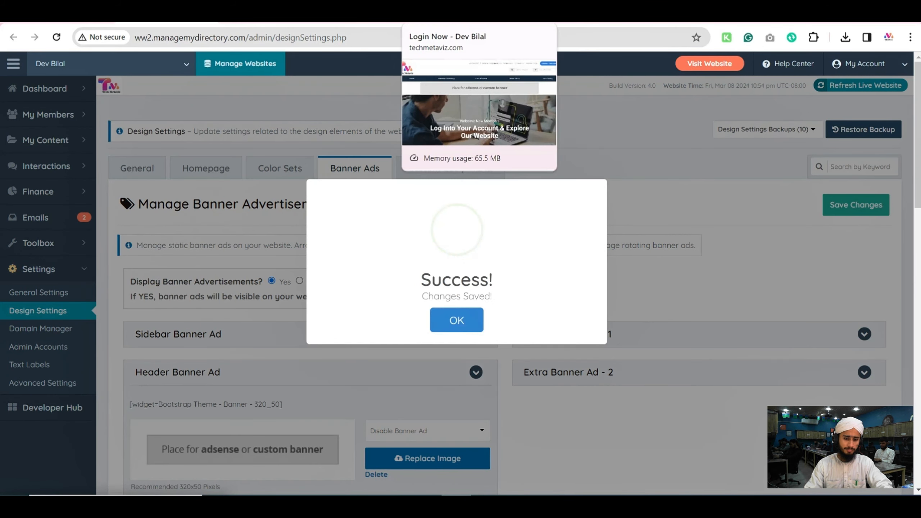
Step: Reload the live login page and check its header, below-header and footer areas for banners
click(454, 18)
click(57, 37)
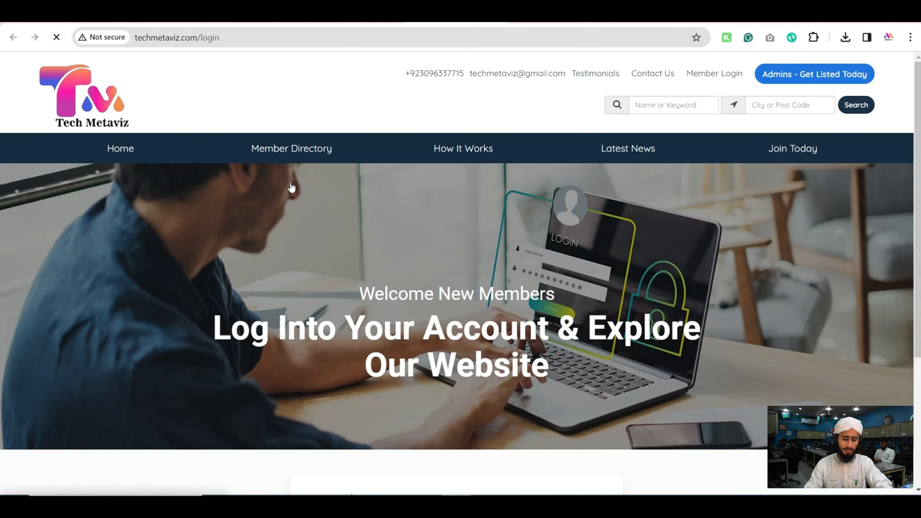
scroll(428, 191, down, 10)
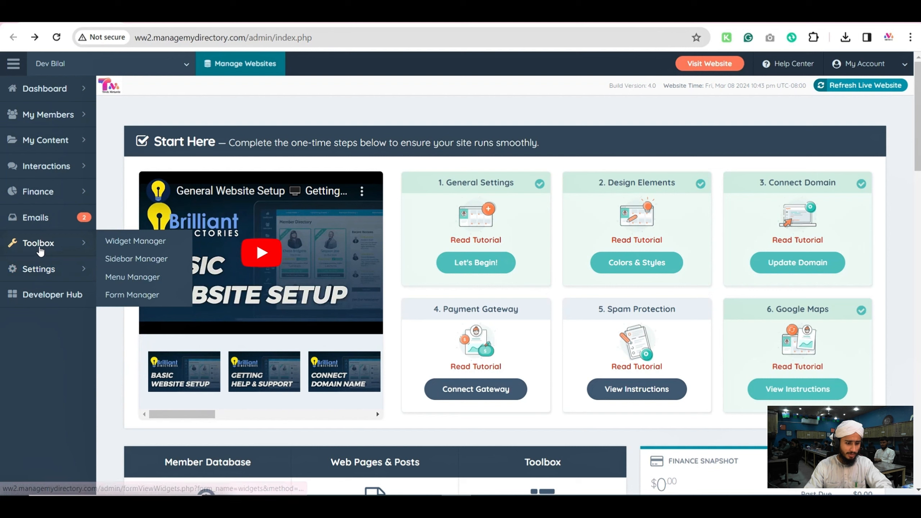
Step: Open the Text Labels settings, then view the live website's login page and its Member Login form fields
mouse_move(41, 269)
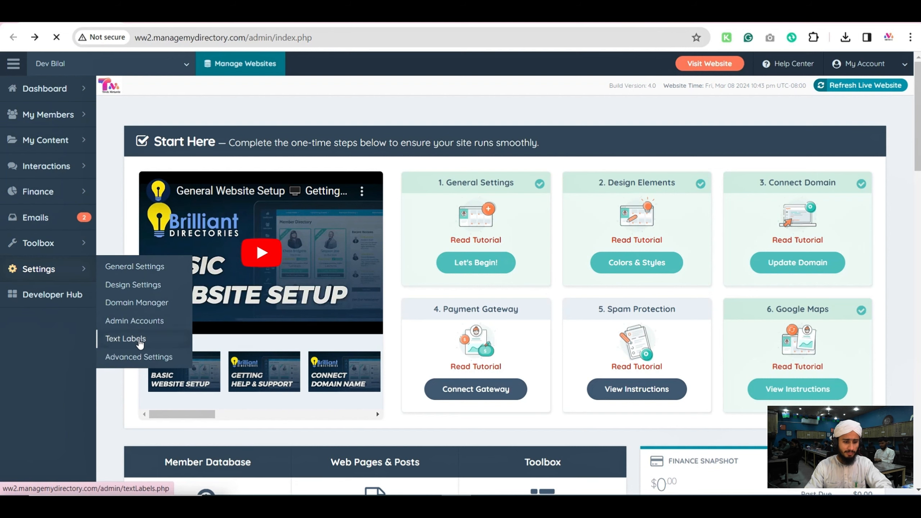
click(126, 339)
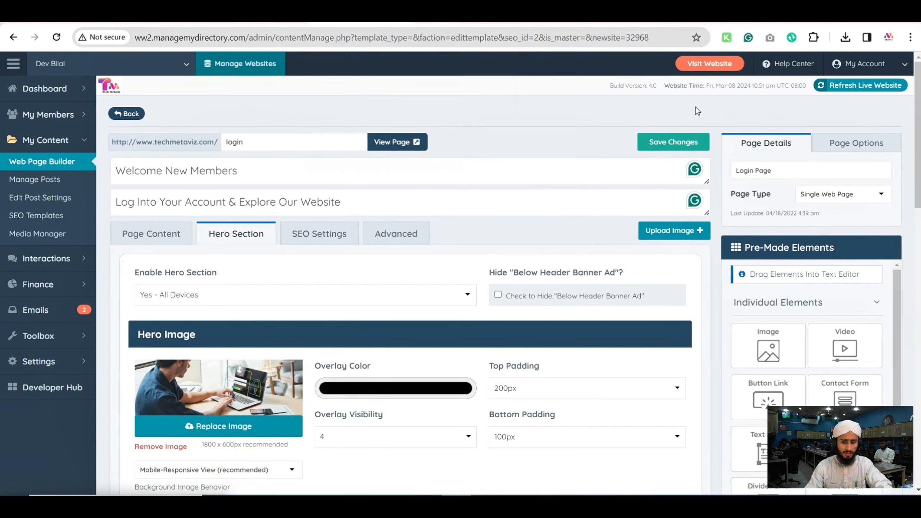
click(720, 69)
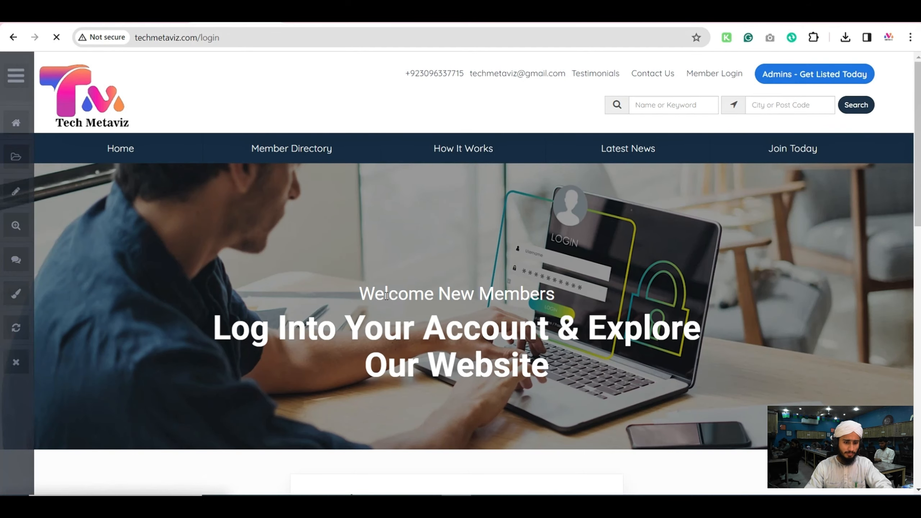
scroll(384, 297, down, 6)
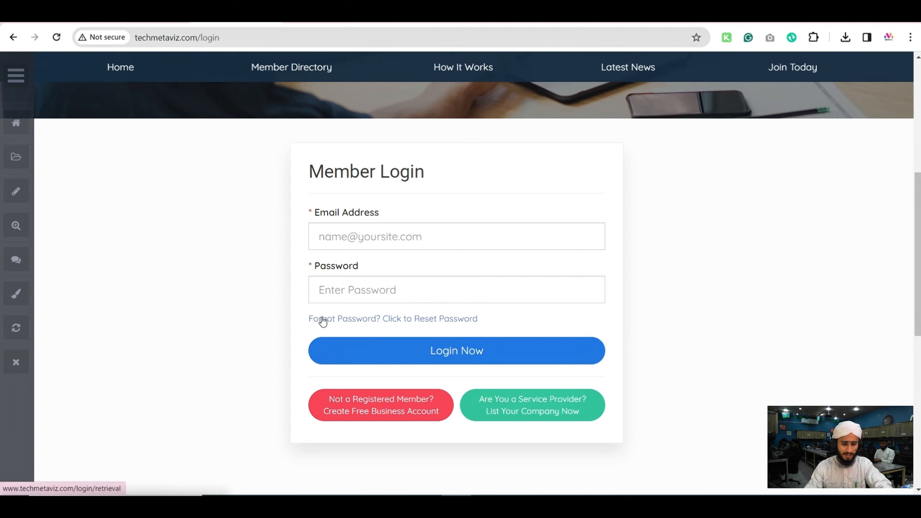
click(325, 291)
click(403, 236)
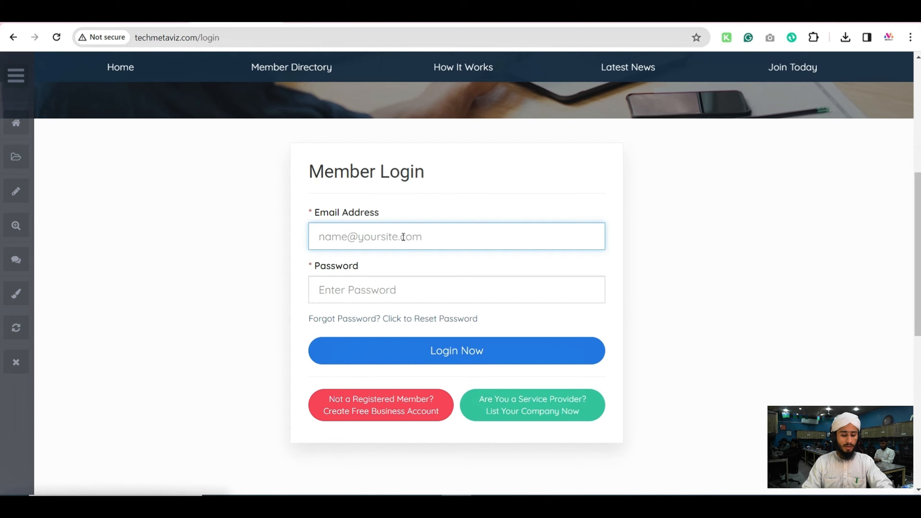
Step: Show the widget and text label names on the live login page and open the member_login_title label
click(15, 225)
scroll(254, 240, down, 10)
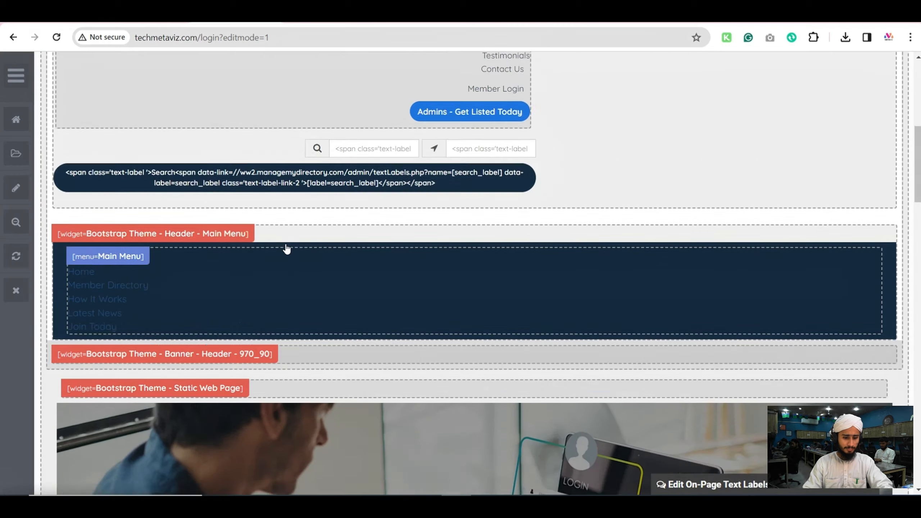
scroll(286, 242, up, 2)
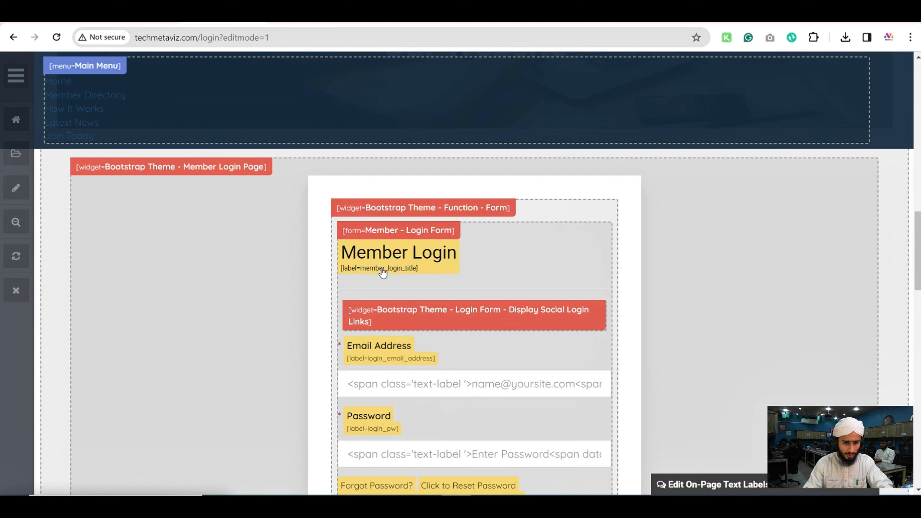
scroll(382, 271, down, 4)
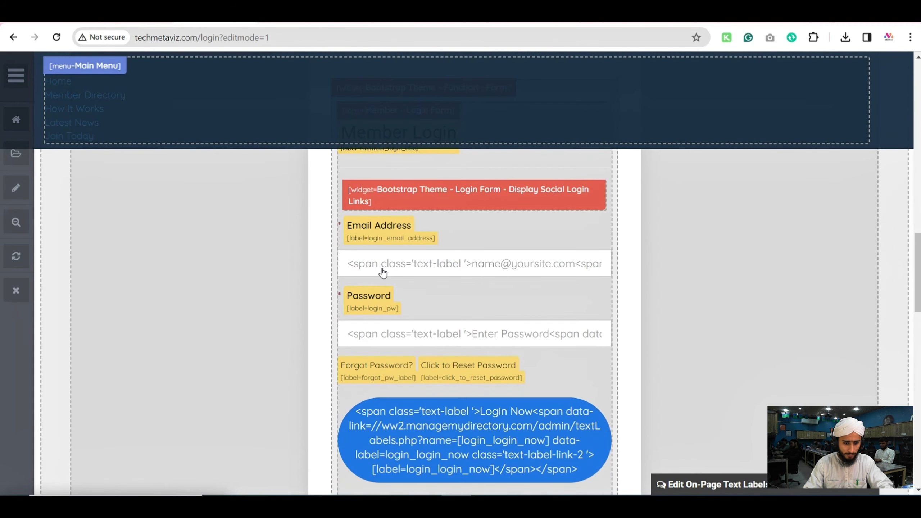
Step: Open the login_email_address, login_pw, forgot_pw_label and click_to_reset_password text labels from the login form
click(372, 242)
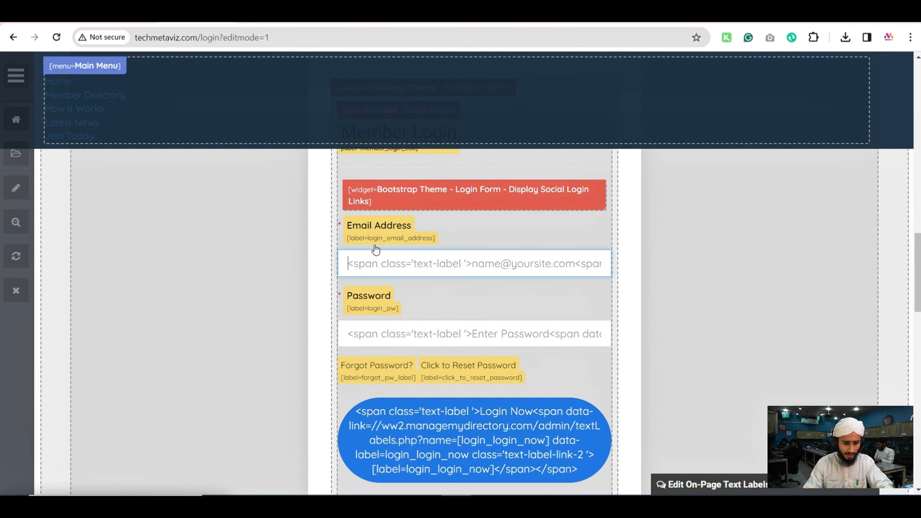
click(373, 314)
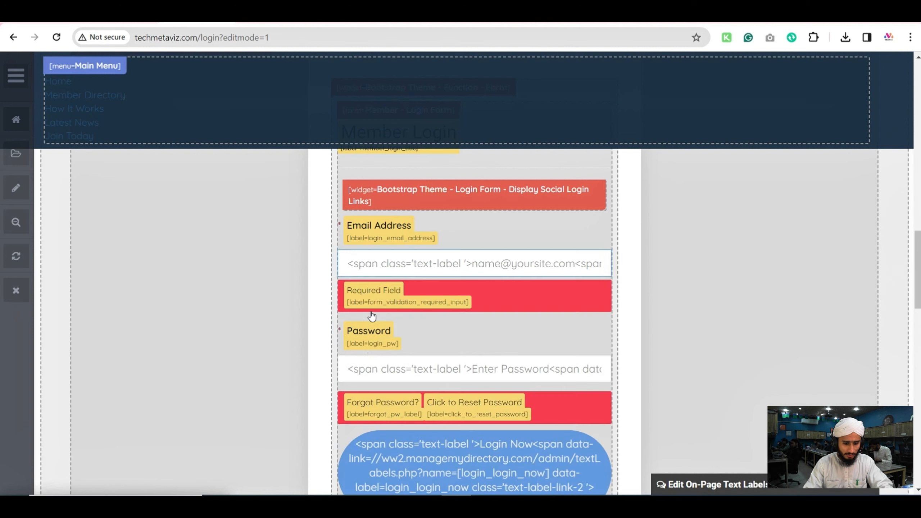
click(375, 346)
scroll(373, 327, down, 4)
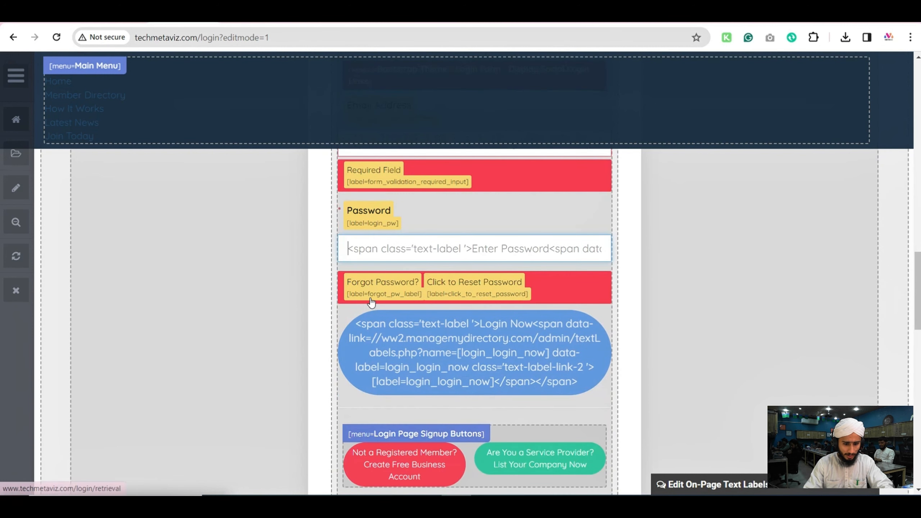
click(384, 297)
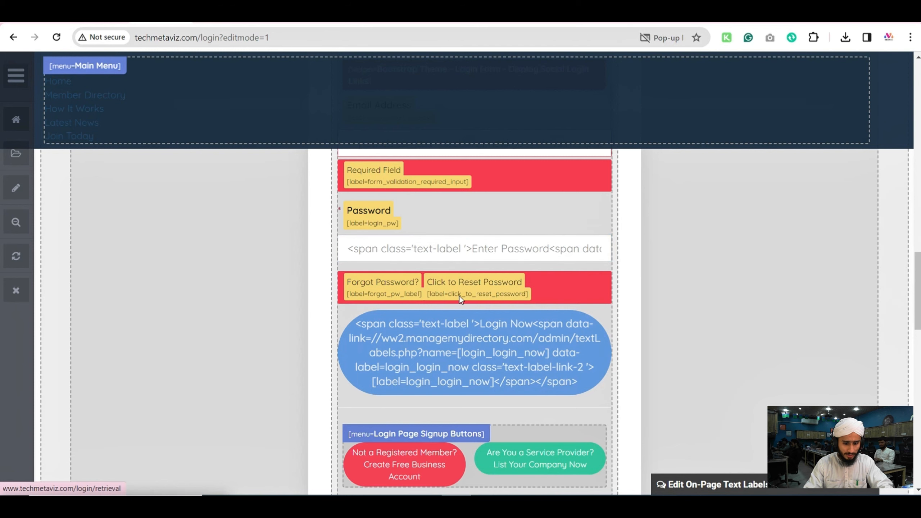
scroll(459, 296, down, 4)
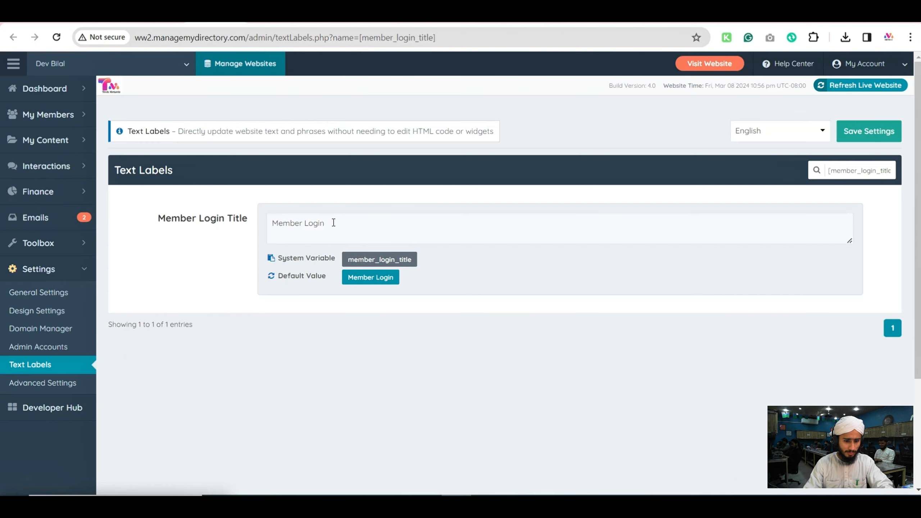
Step: Change the Member Login Title text label to "Business Login" and save it
click(333, 223)
drag(329, 223, 253, 223)
text(B)
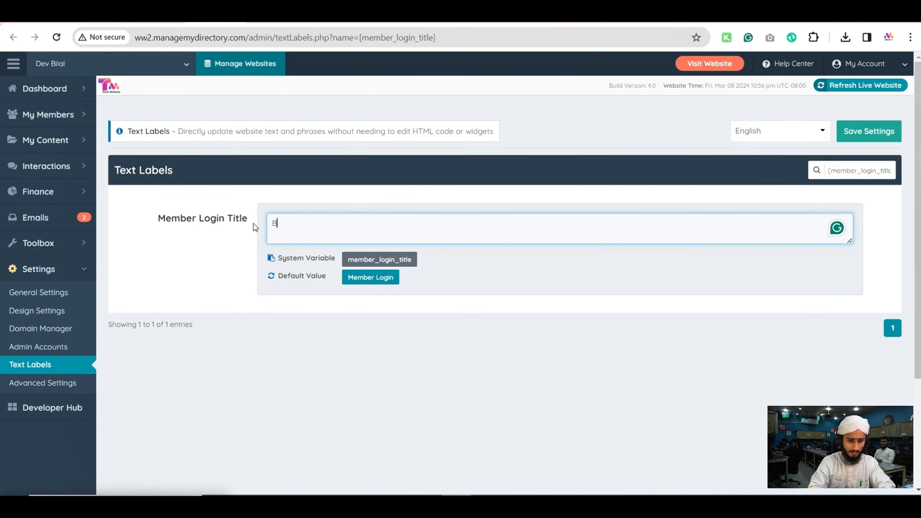
text(usiness Login)
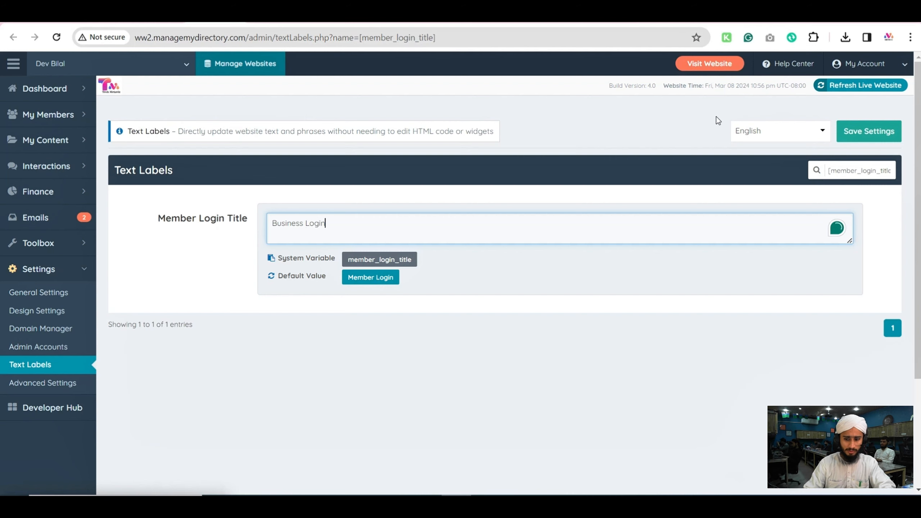
click(889, 141)
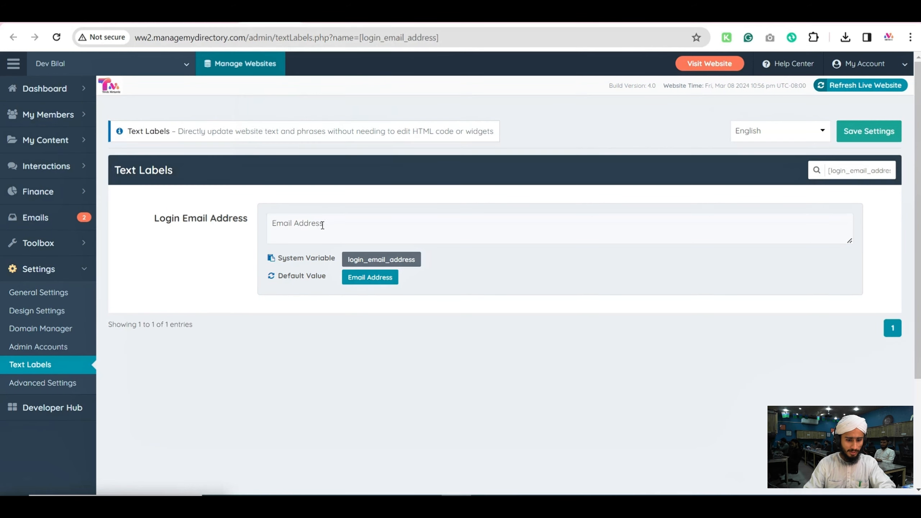
Step: Shorten the Login Email Address text label to "Email" and save it
click(322, 225)
drag(322, 225, 305, 225)
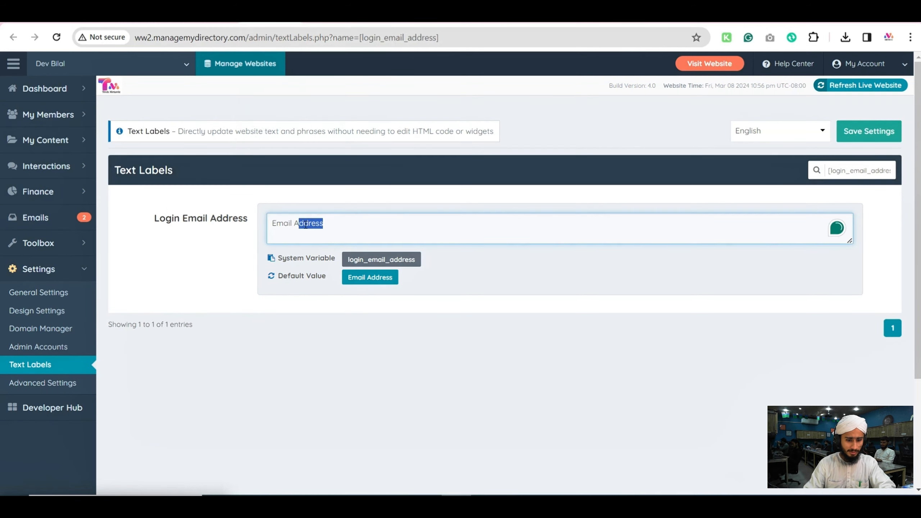
key(BackSpace)
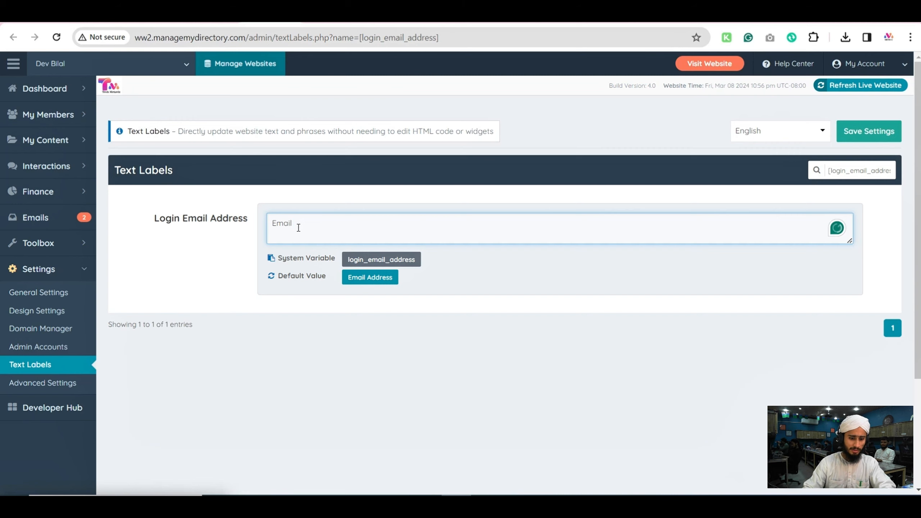
click(869, 131)
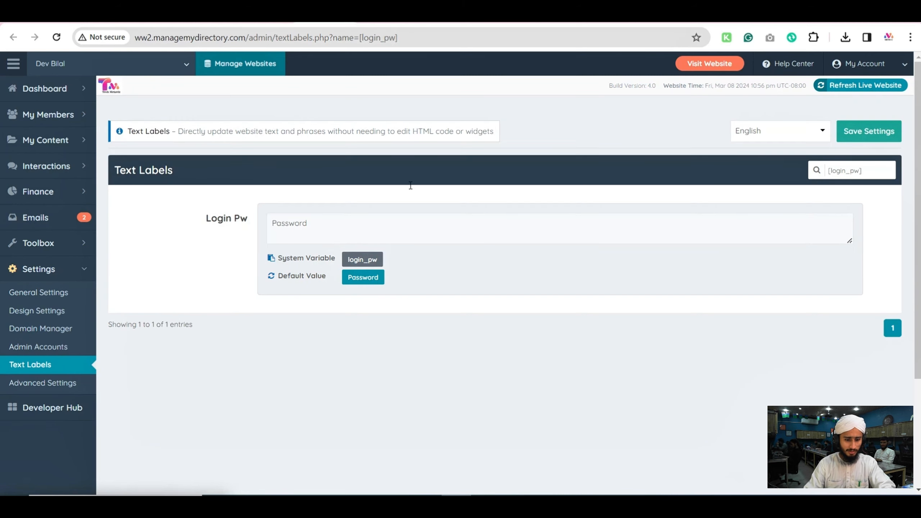
Step: Change the Login Pw text label to "Your Password" and save it
triple_click(357, 230)
text(Your)
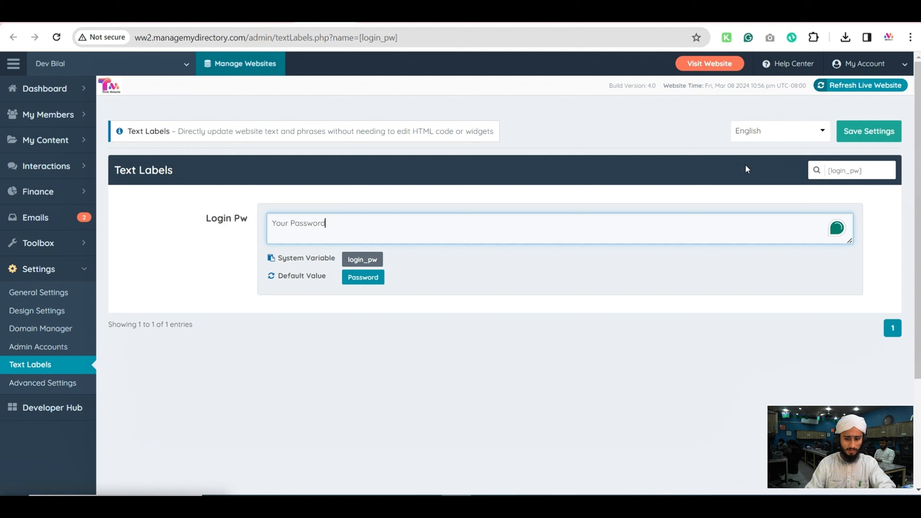
text( Password)
click(858, 141)
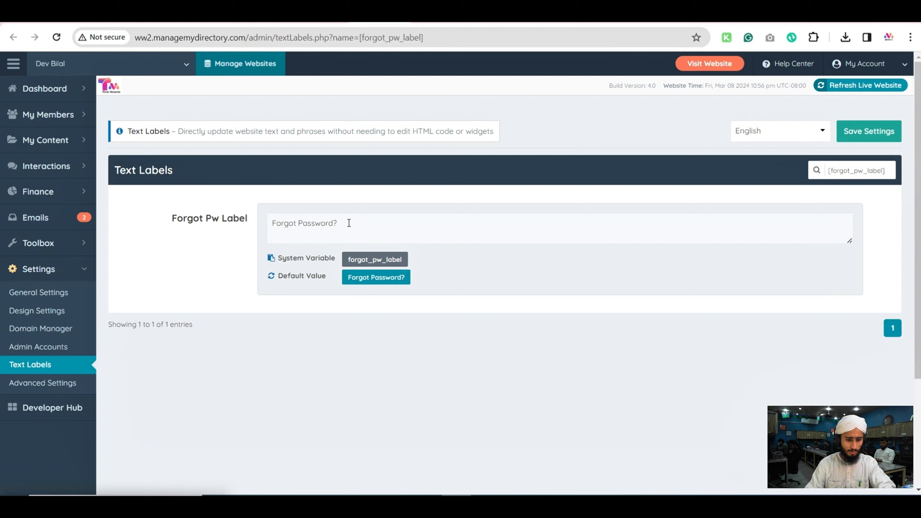
Step: Change the Forgot Pw Label text to "Forgot Password???" and save it
triple_click(349, 223)
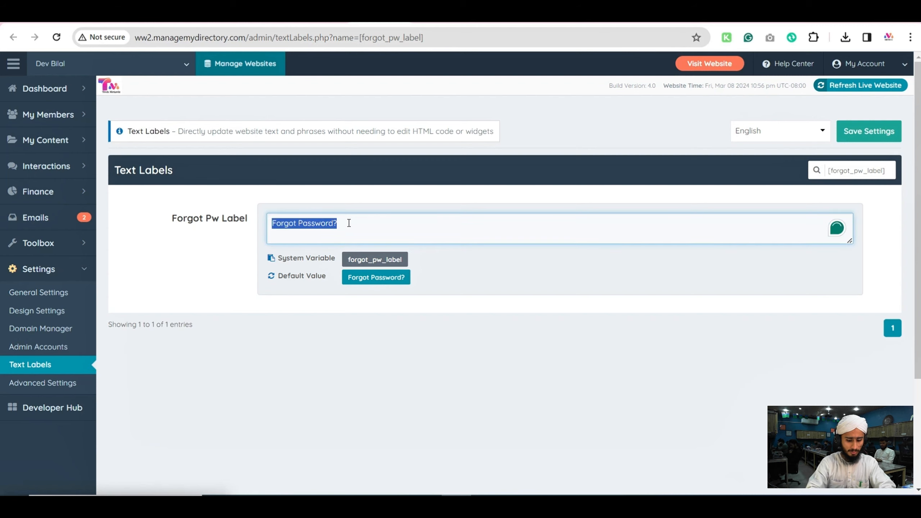
text(W)
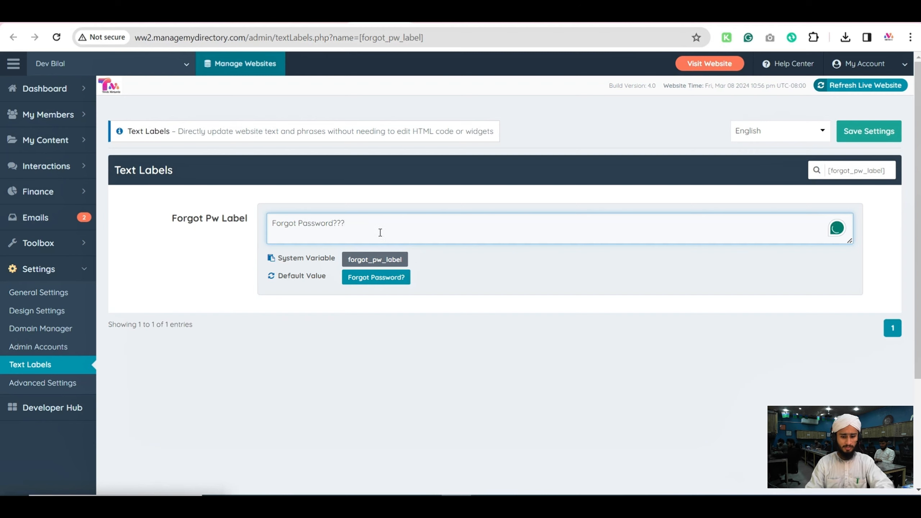
click(896, 133)
Step: Change the Click To Reset Password text label to "Click to Reset Your Password" and save it
key(ctrl+Tab)
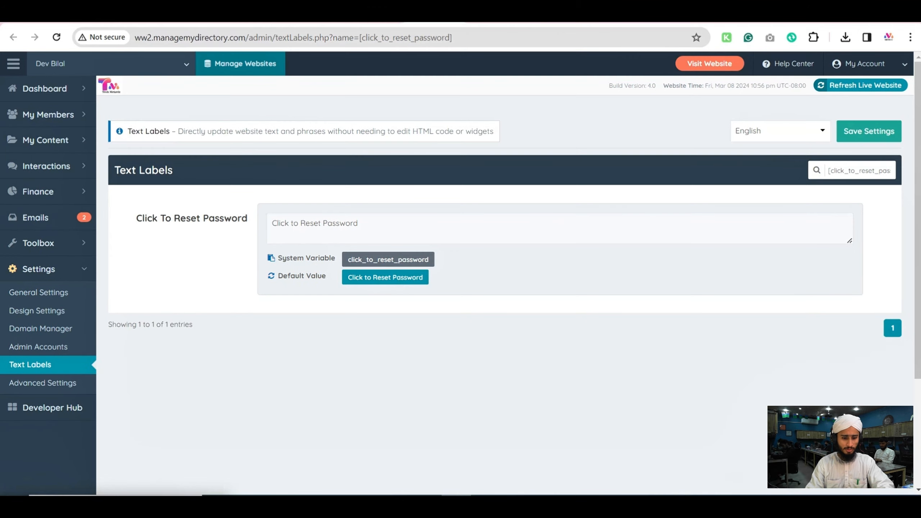
click(375, 227)
click(320, 224)
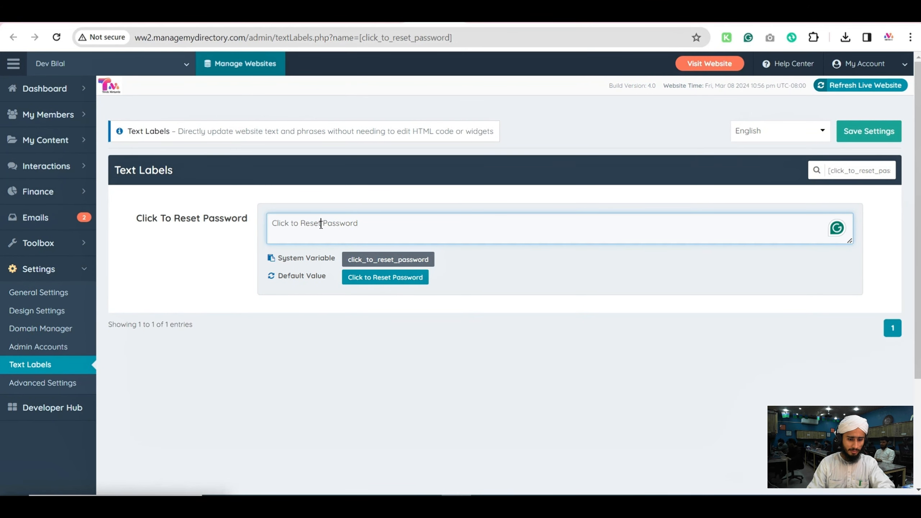
text(Your)
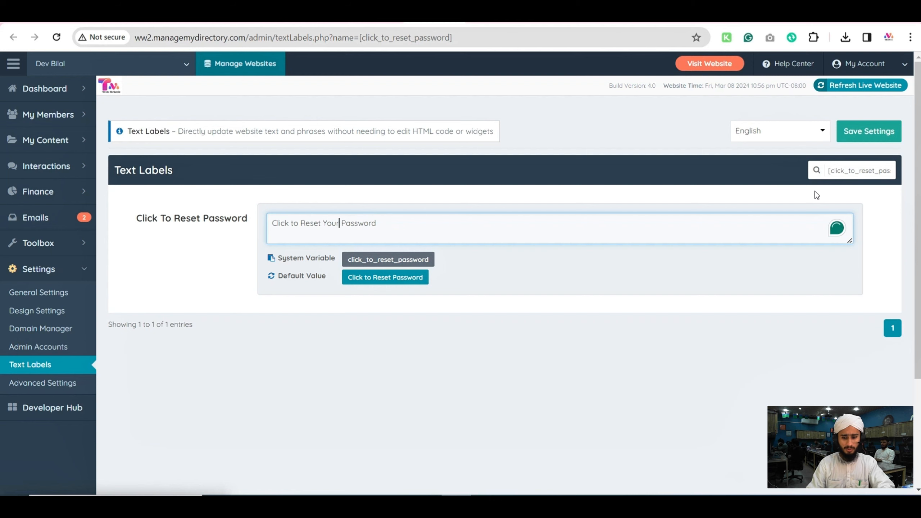
click(846, 139)
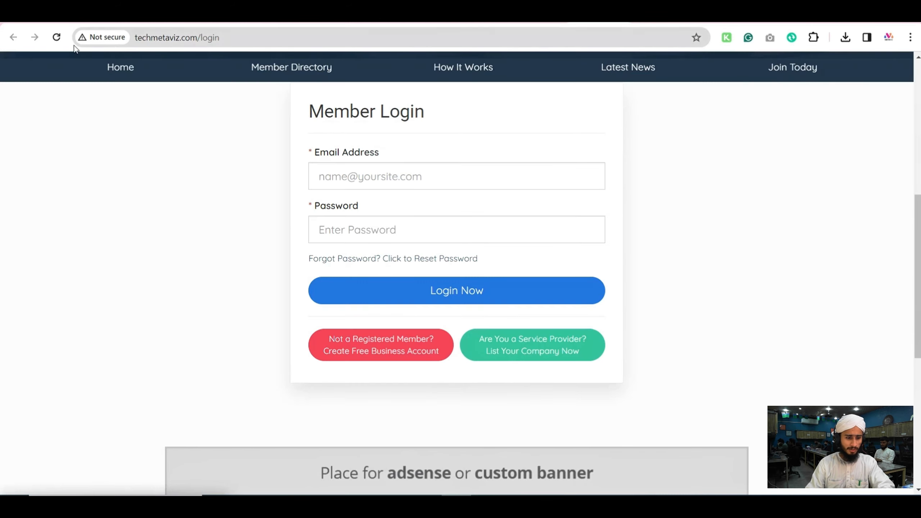
Step: Reload the live login page and check the form's title, field labels and password reset text
click(55, 37)
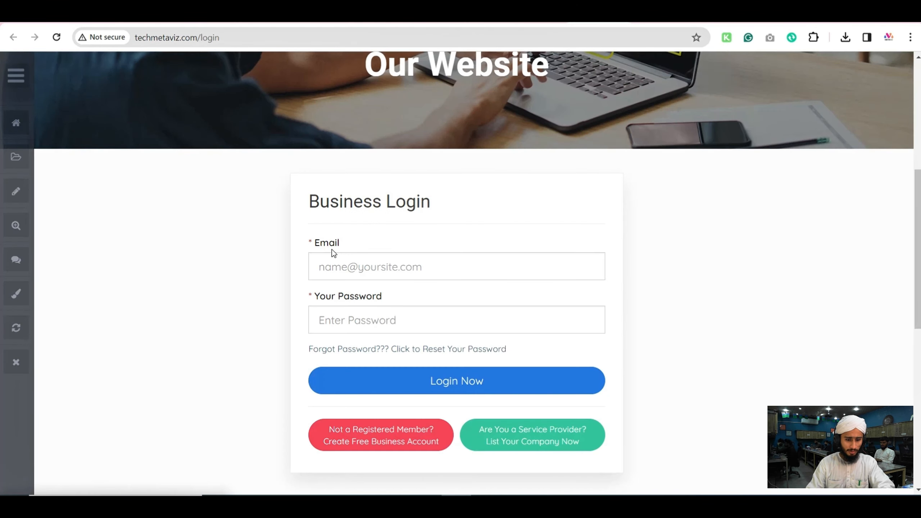
drag(321, 198, 339, 197)
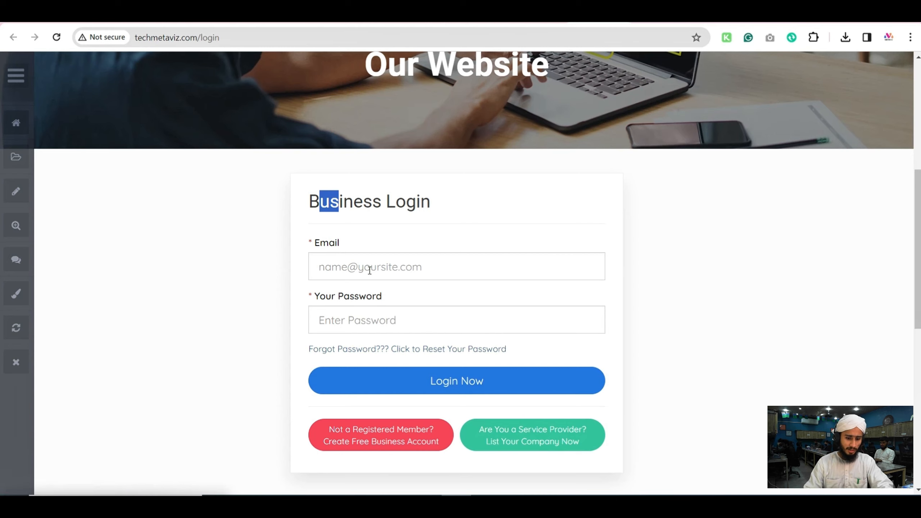
click(420, 272)
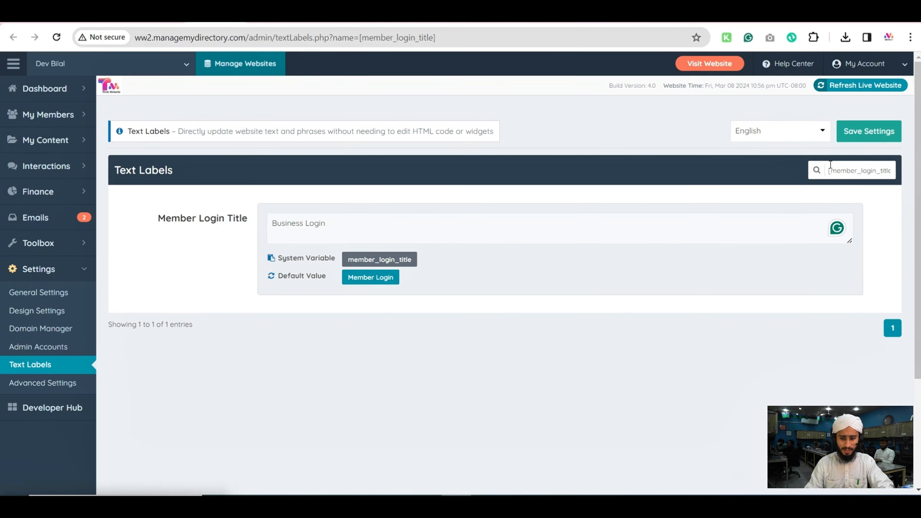
Step: Search the text labels for "name" and return to the live login page's email field
triple_click(835, 170)
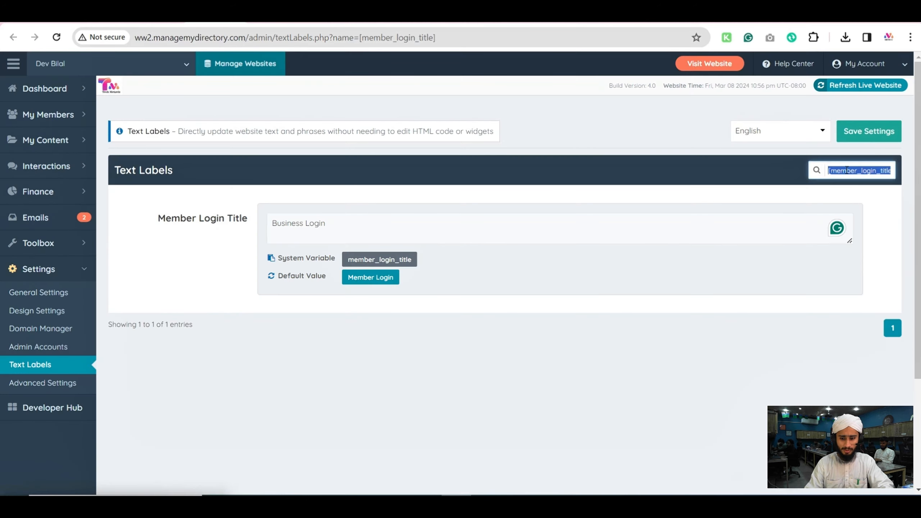
text(name)
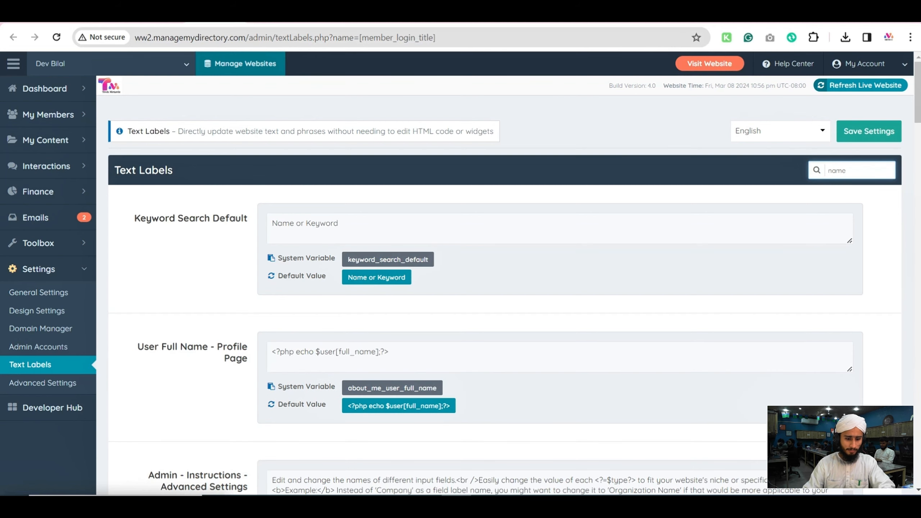
click(281, 18)
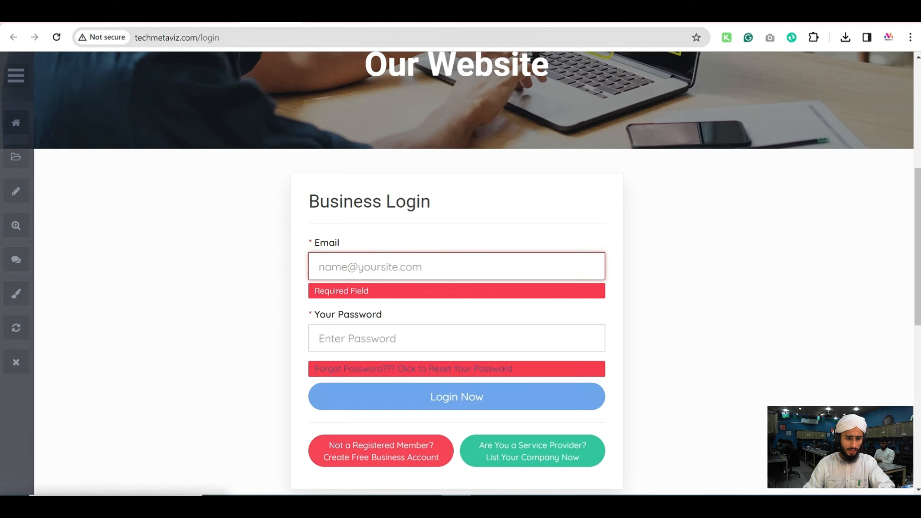
Step: Search the text labels for "name@your", set the Email Placeholder label to "email.com" and save it
click(218, 17)
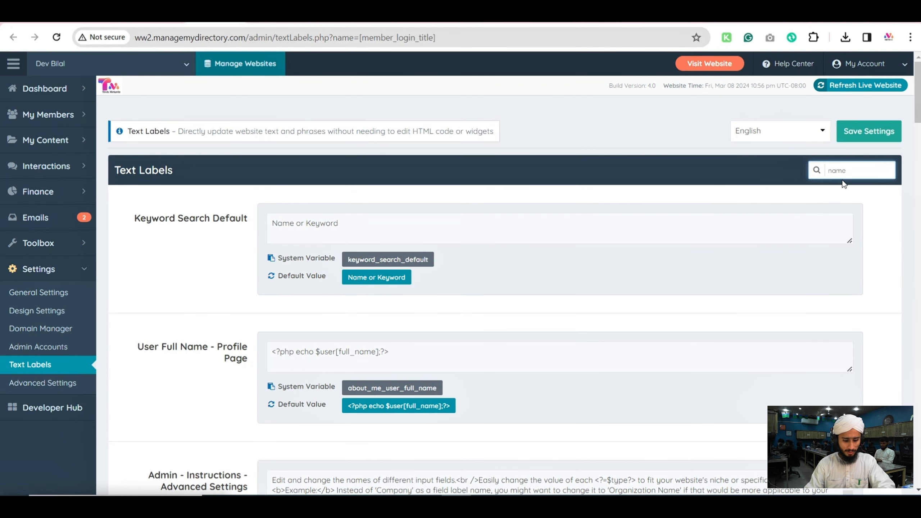
text(your)
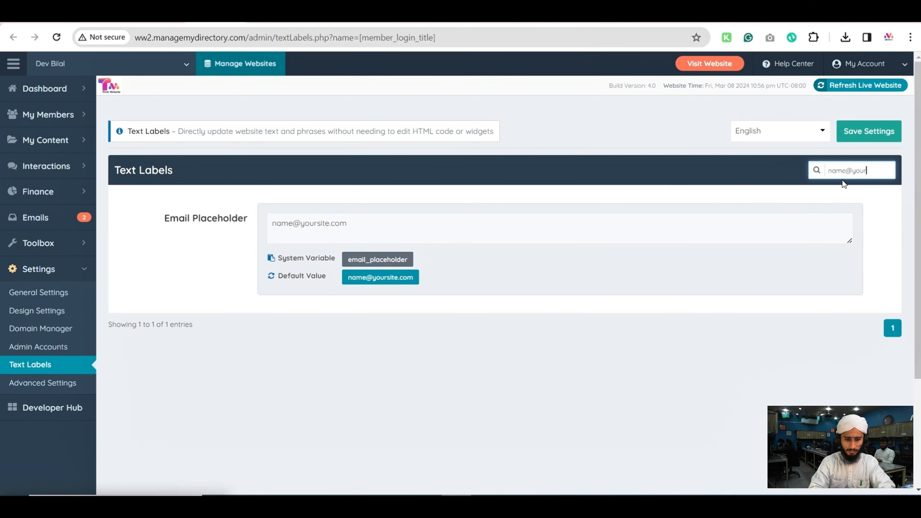
drag(360, 222, 267, 226)
text(email)
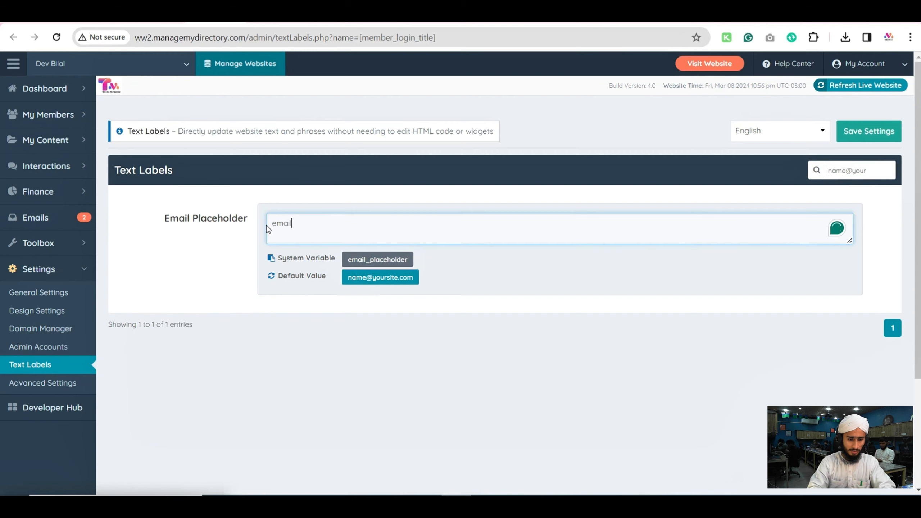
text(.com)
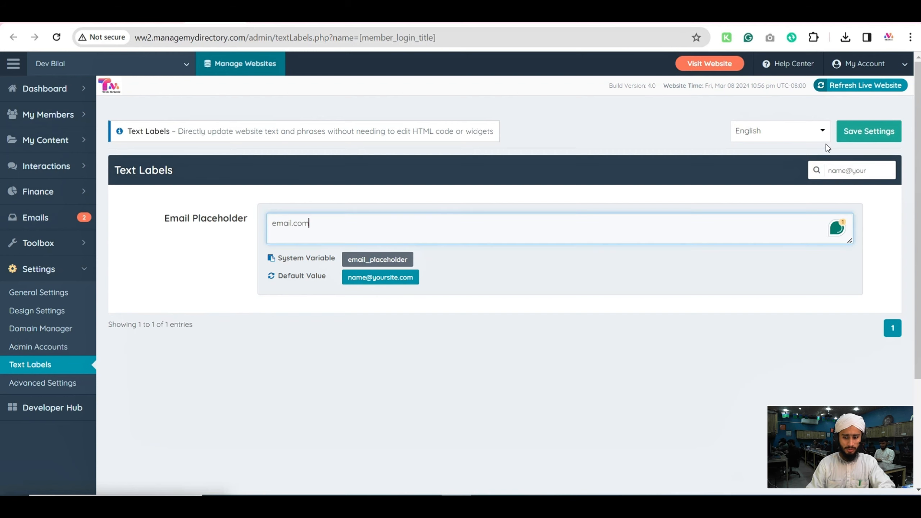
click(843, 135)
Step: Search the text labels for "enter password", set the Password Placeholder label to "Write Password" and save it
click(270, 15)
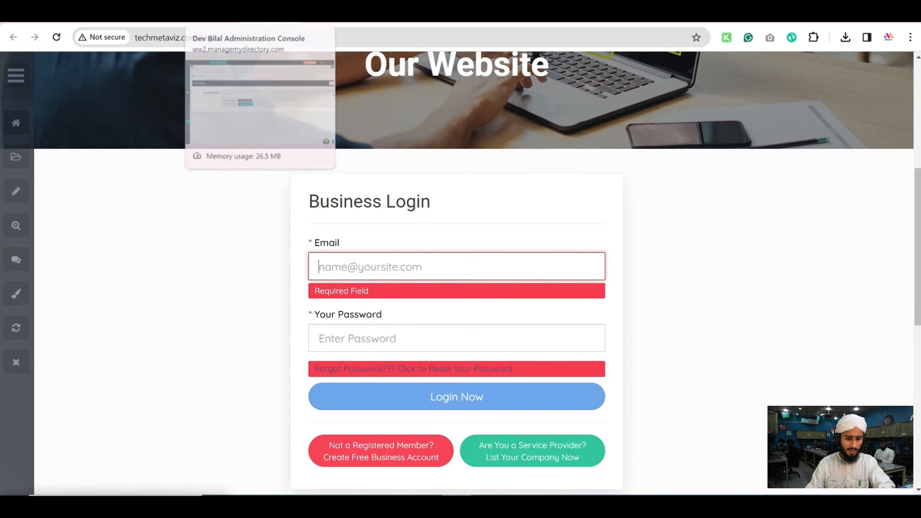
click(225, 15)
triple_click(843, 173)
text(enter password)
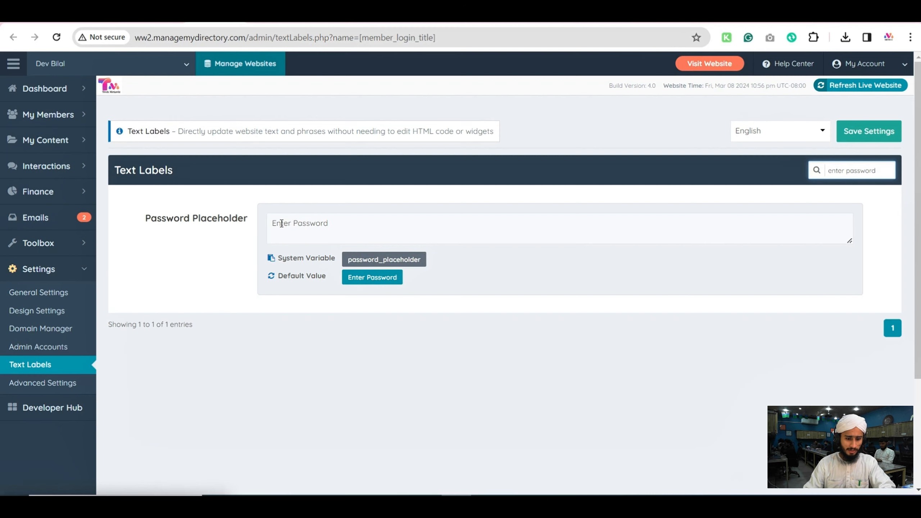
double_click(292, 223)
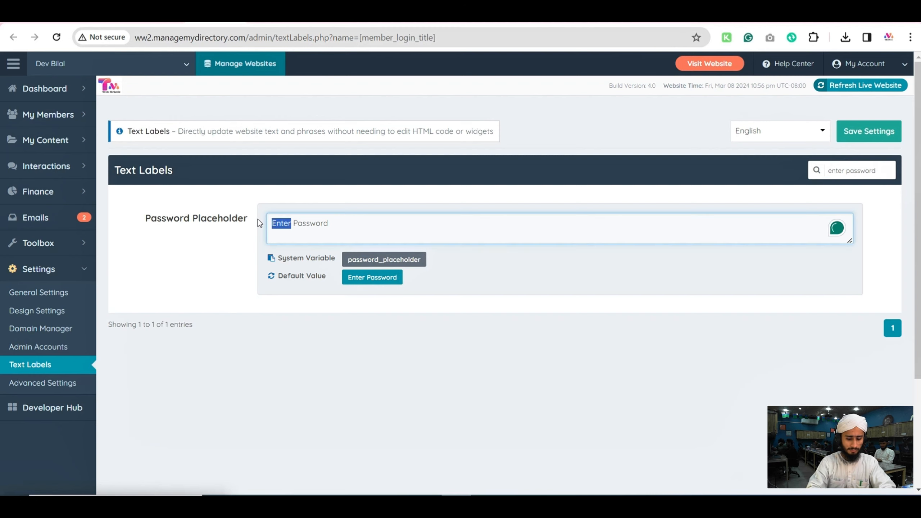
text(Write)
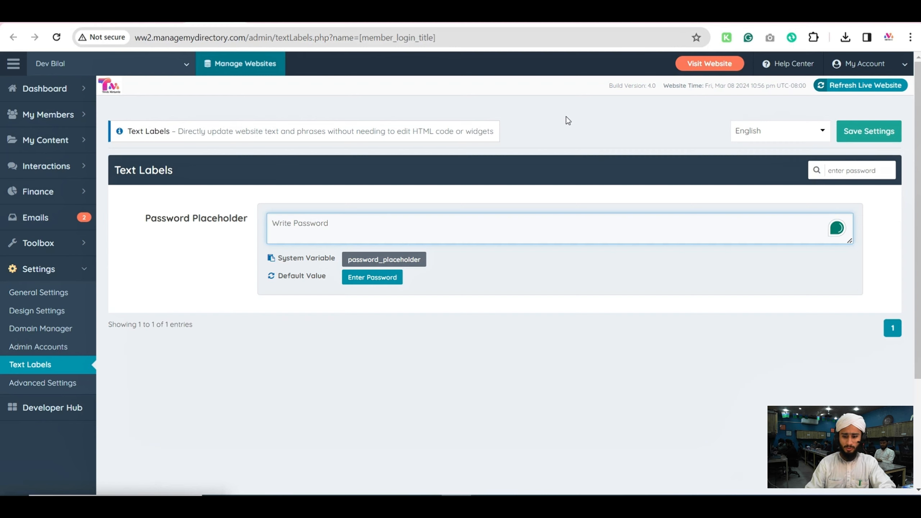
click(865, 144)
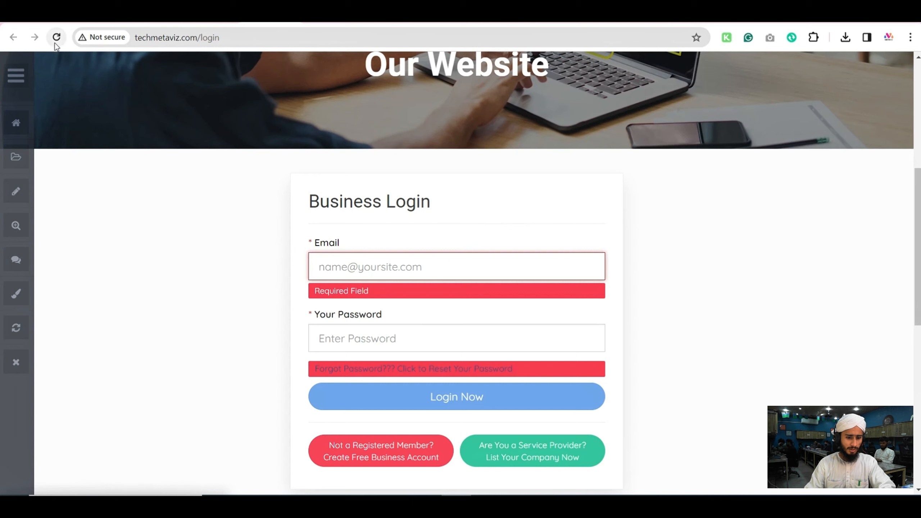
Step: Reload the live login page and check the placeholder text in the email and password fields
click(55, 43)
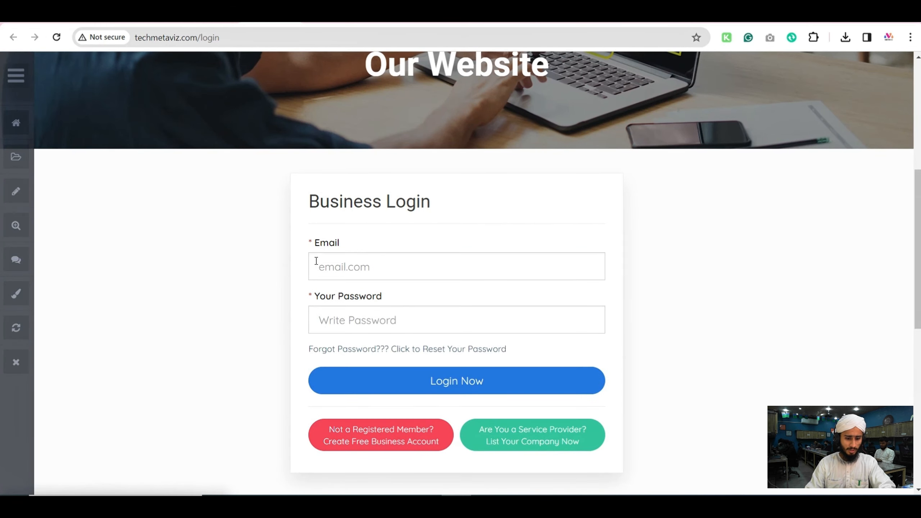
click(316, 261)
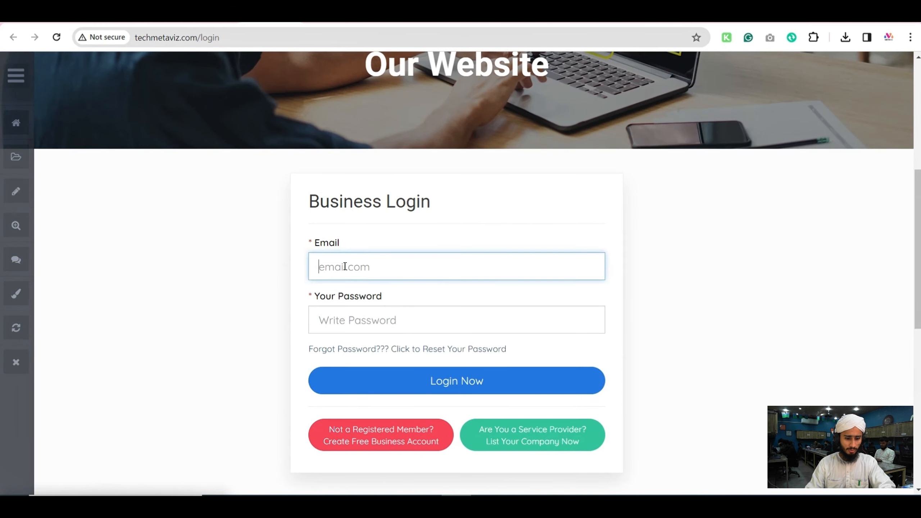
click(347, 315)
scroll(257, 339, down, 3)
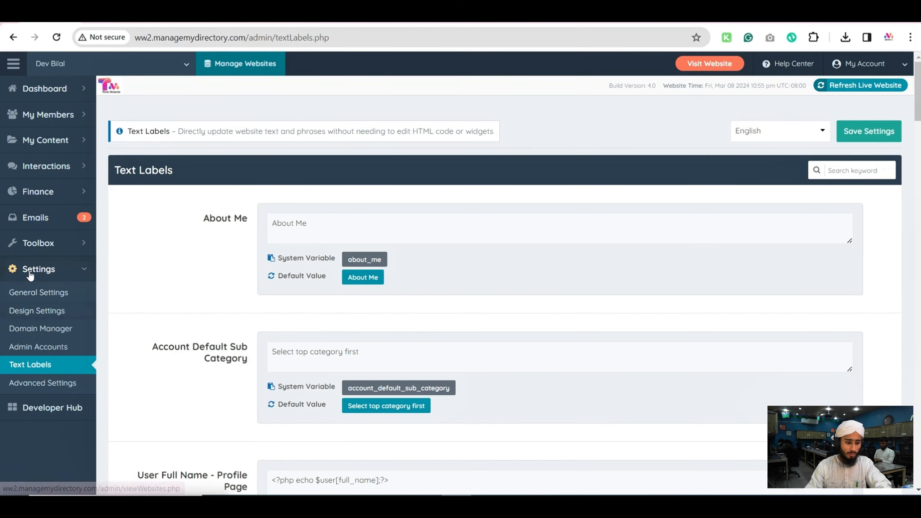
Step: Open the Form Manager in a new tab, search for "login" and open the Member - Login Form for customization
mouse_move(34, 244)
right_click(144, 295)
click(150, 307)
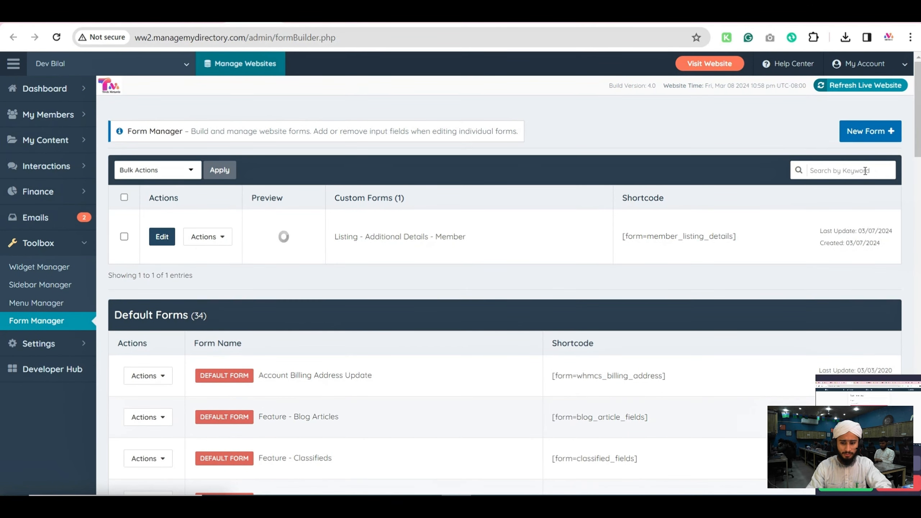
click(865, 170)
text(login)
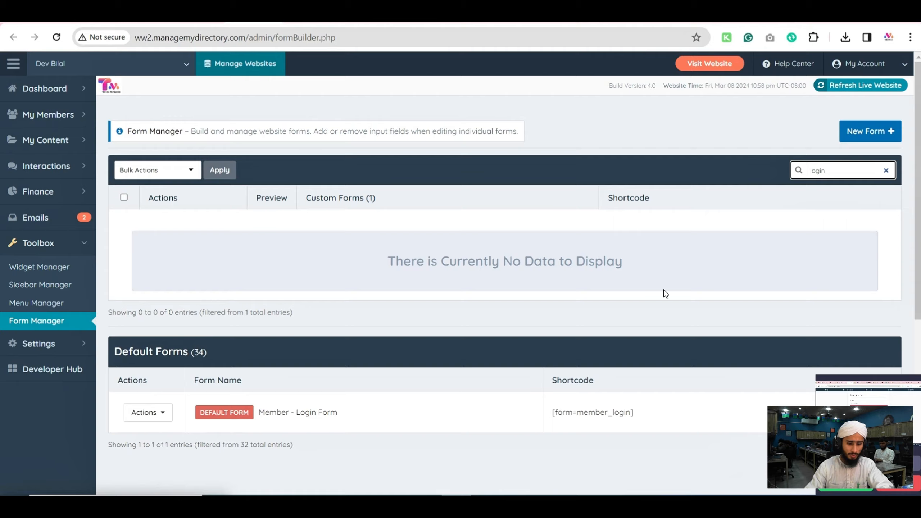
scroll(341, 370, down, 2)
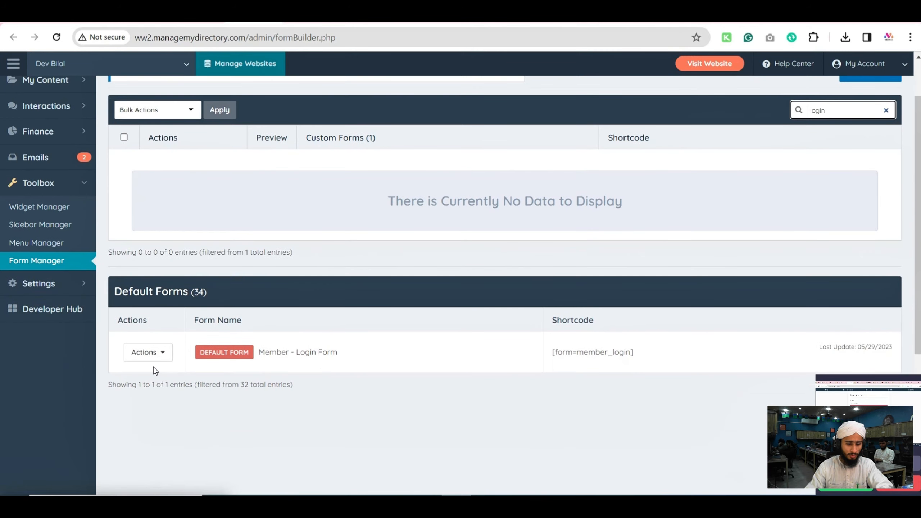
click(153, 358)
click(165, 392)
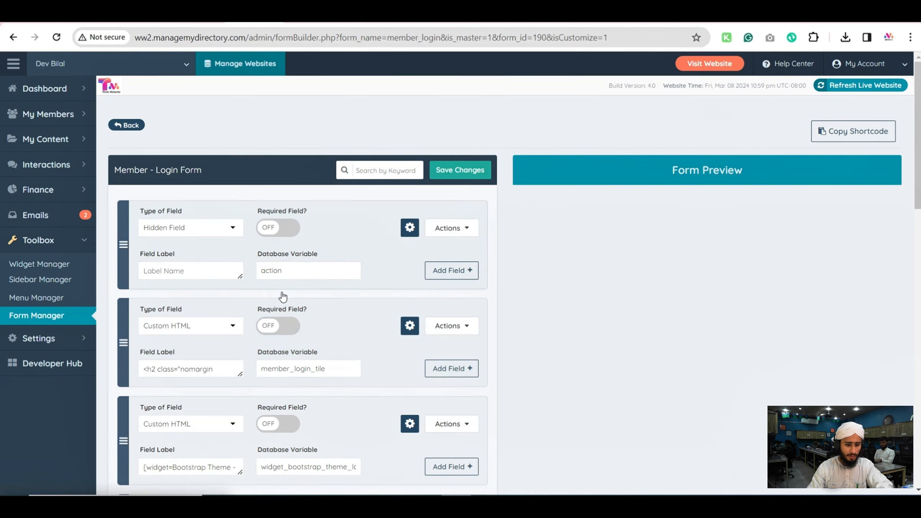
Step: Switch the Required Field setting of the Email Address and Password fields off and back on
scroll(336, 281, down, 3)
scroll(341, 284, up, 3)
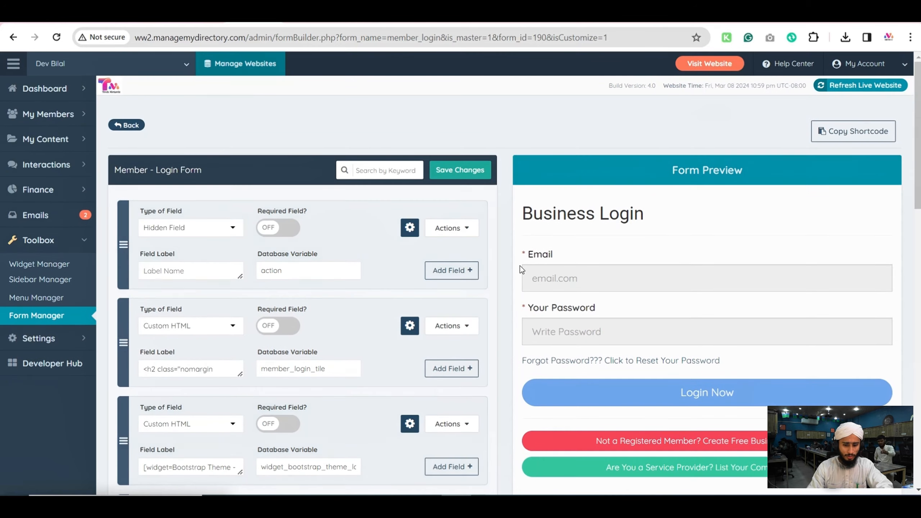
scroll(571, 278, down, 2)
scroll(428, 286, down, 5)
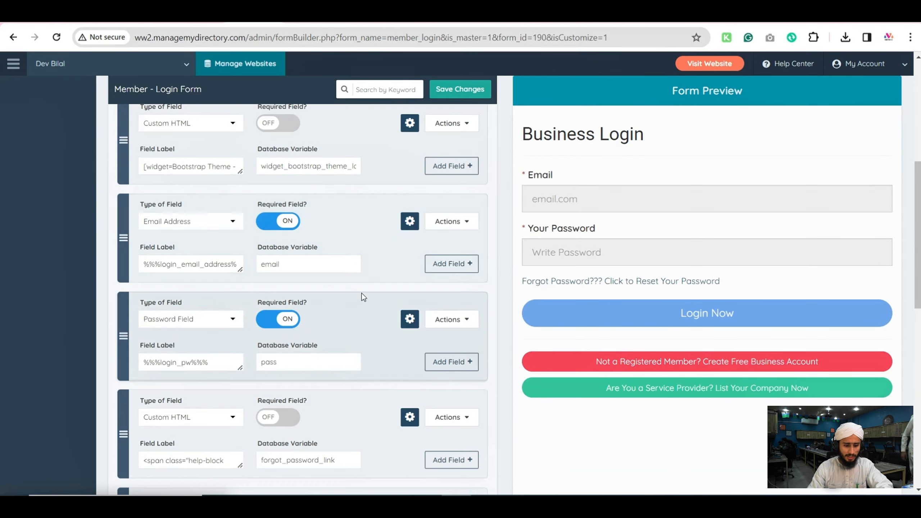
scroll(288, 357, down, 2)
scroll(292, 359, up, 2)
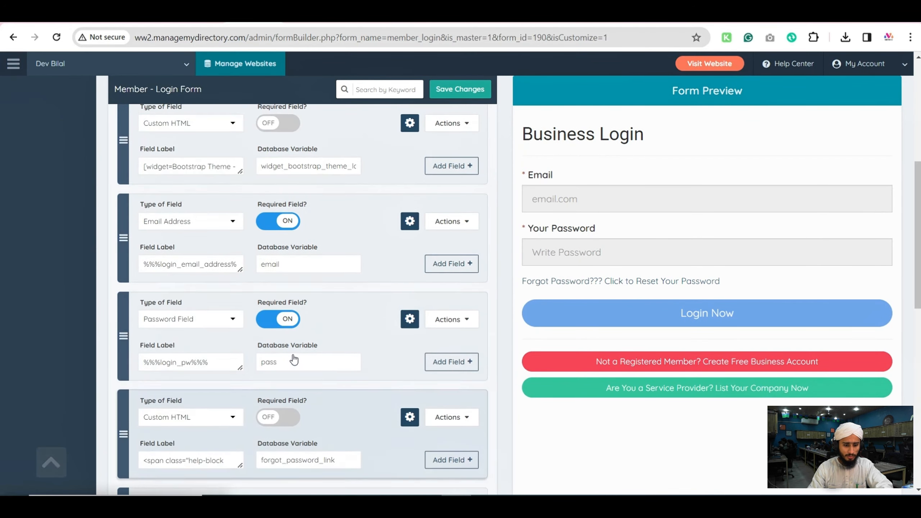
click(284, 227)
click(285, 322)
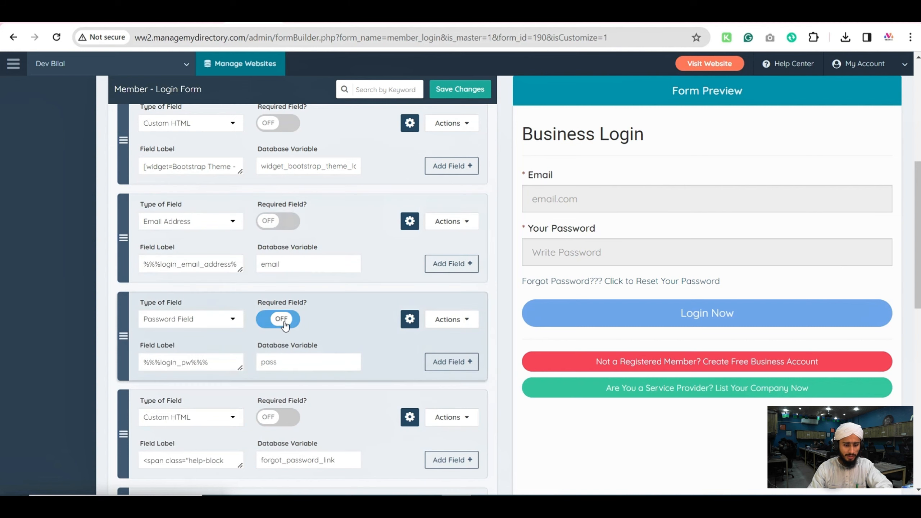
click(285, 324)
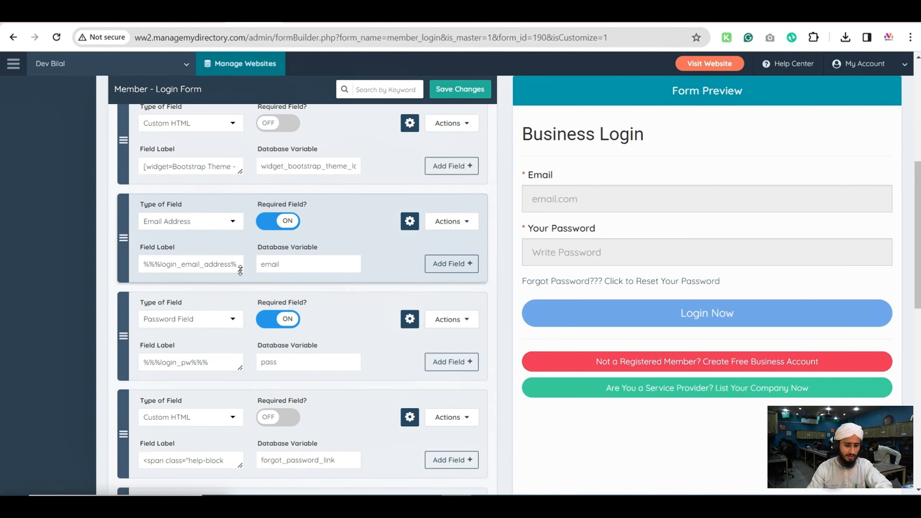
Step: Enlarge the Field Label boxes of the email, pass and forgot_password_link fields to read their contents
drag(240, 270, 240, 288)
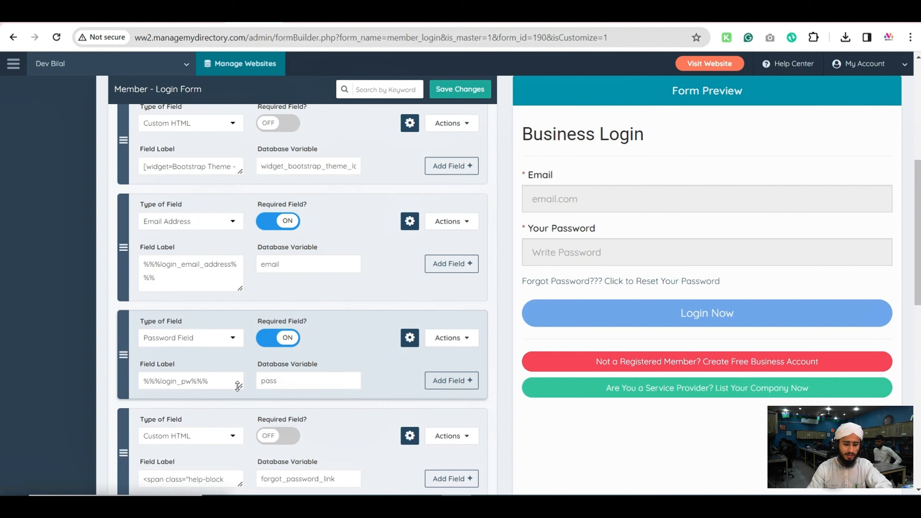
drag(240, 388, 240, 399)
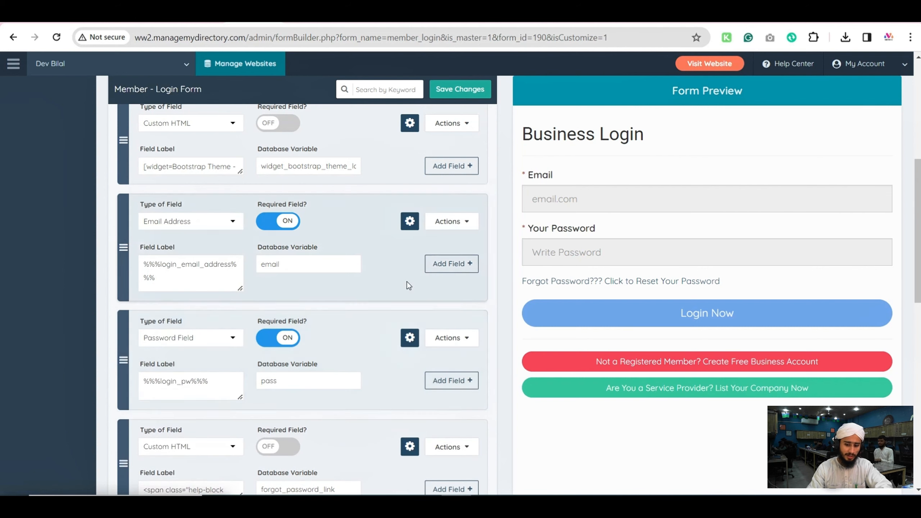
scroll(378, 301, down, 3)
scroll(364, 303, up, 3)
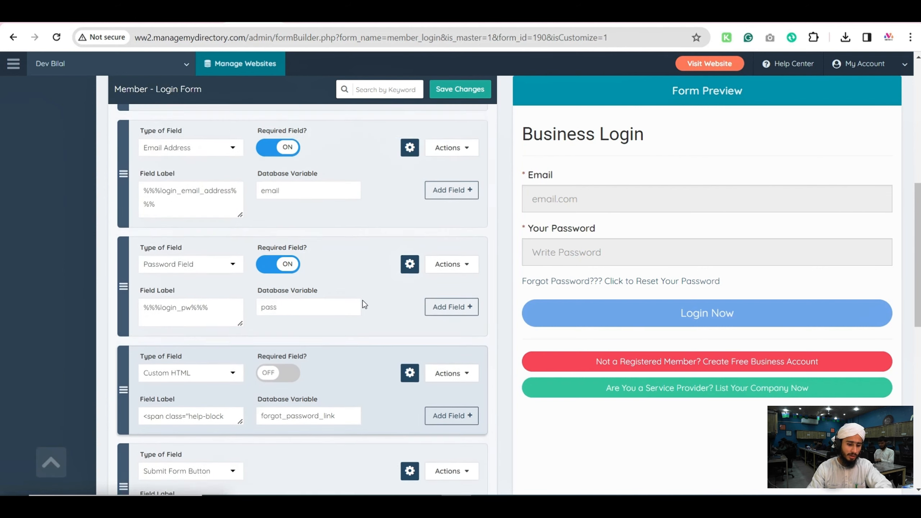
scroll(363, 302, down, 2)
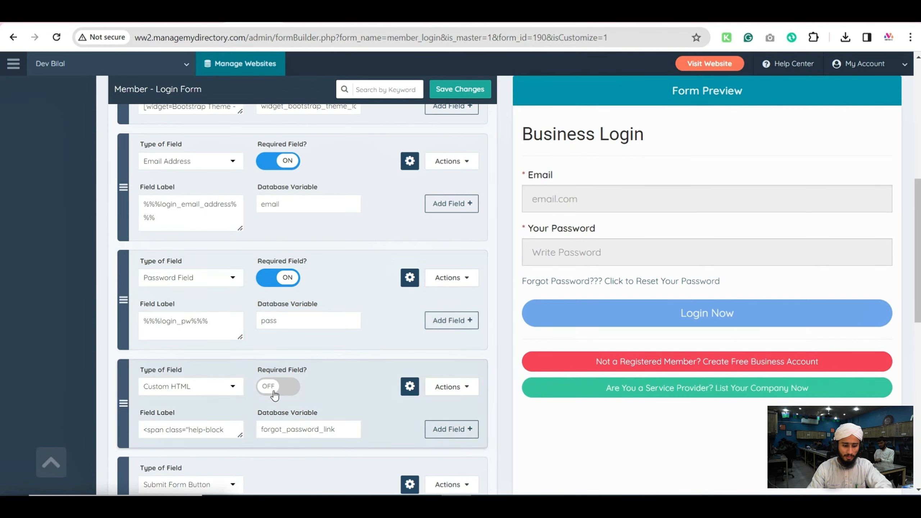
drag(239, 436, 239, 460)
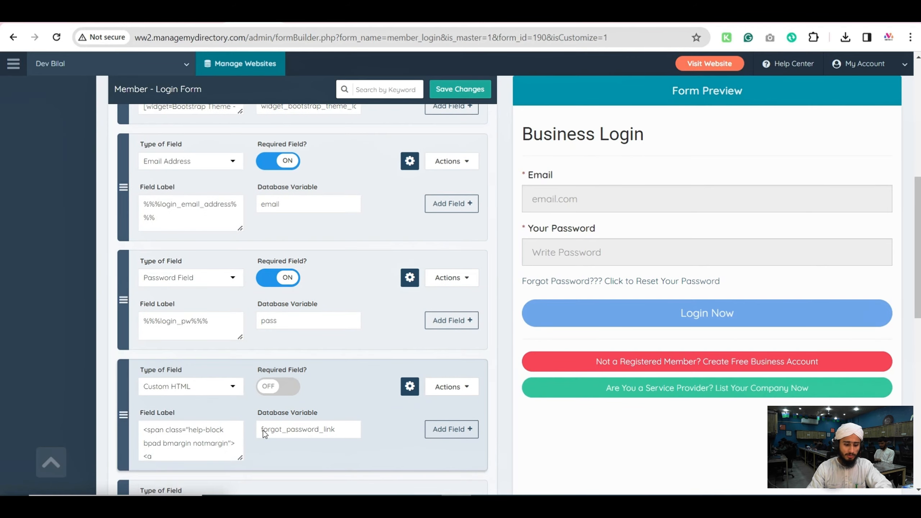
Step: Turn the Email Address field's required setting off and restore it
scroll(310, 360, down, 8)
scroll(317, 355, up, 10)
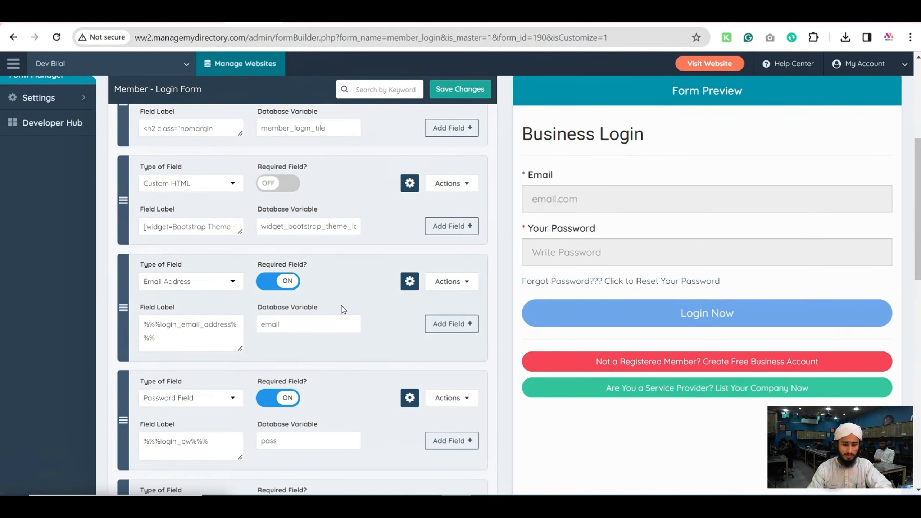
click(285, 286)
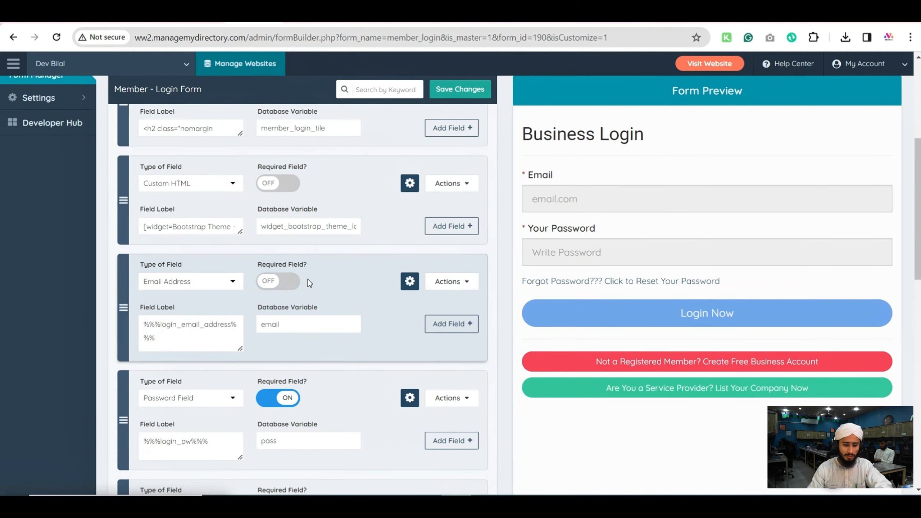
click(285, 286)
scroll(293, 278, up, 3)
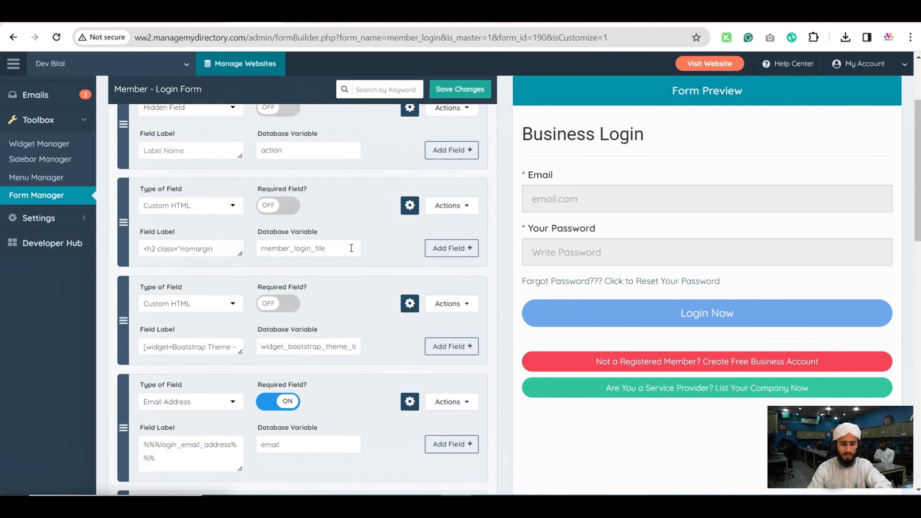
Step: Add a blank field below the hidden action field, then delete it and confirm the deletion
scroll(292, 278, up, 3)
click(454, 273)
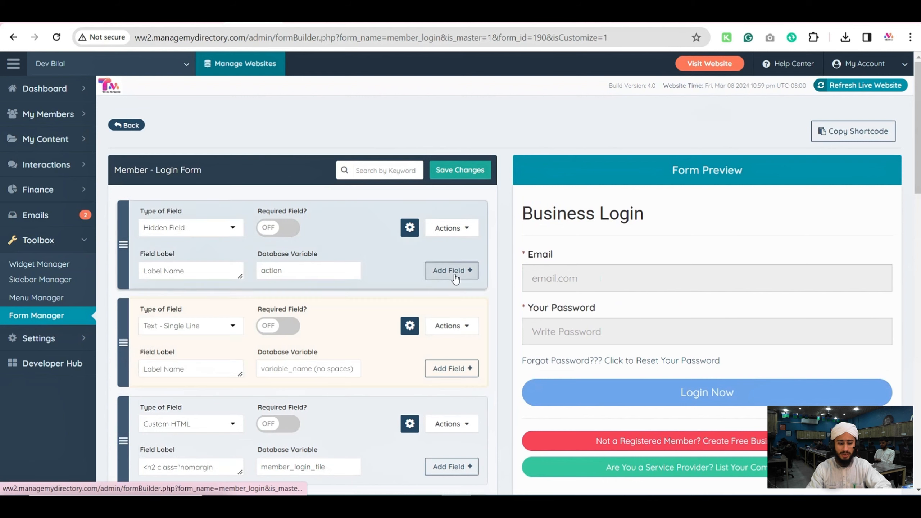
click(449, 326)
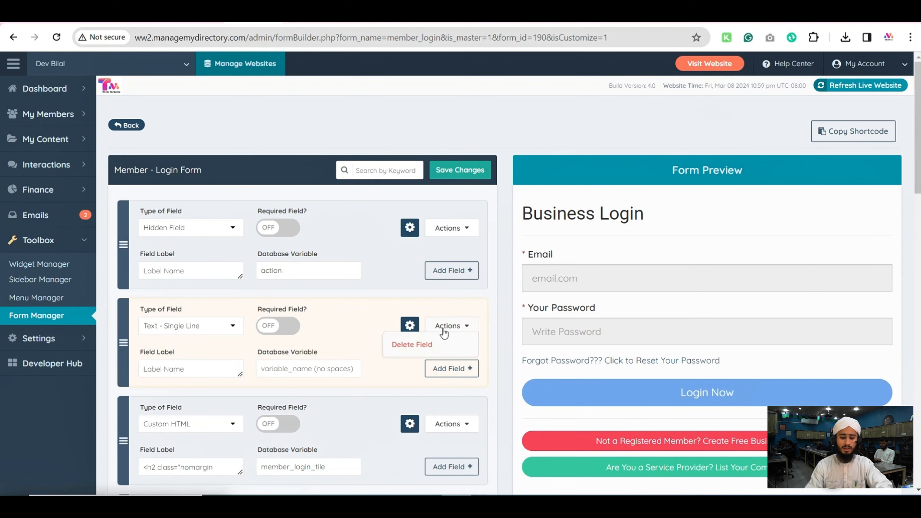
click(429, 347)
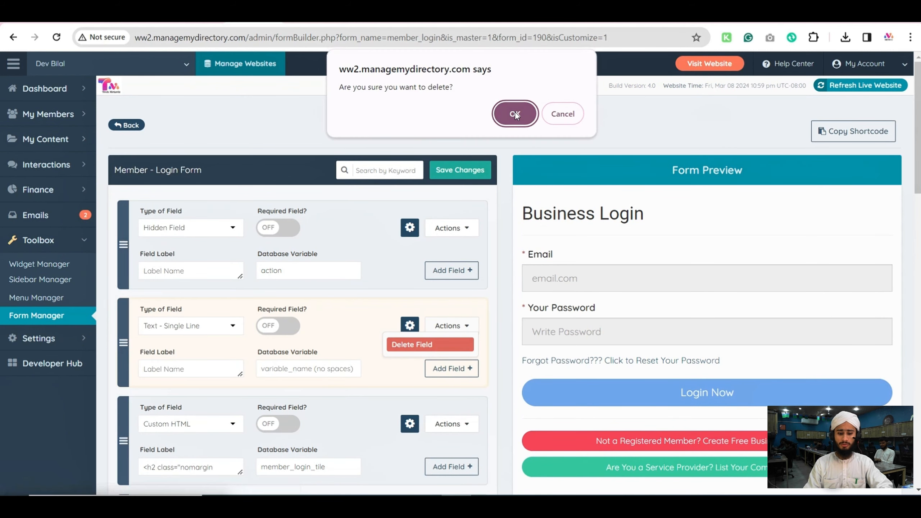
click(528, 115)
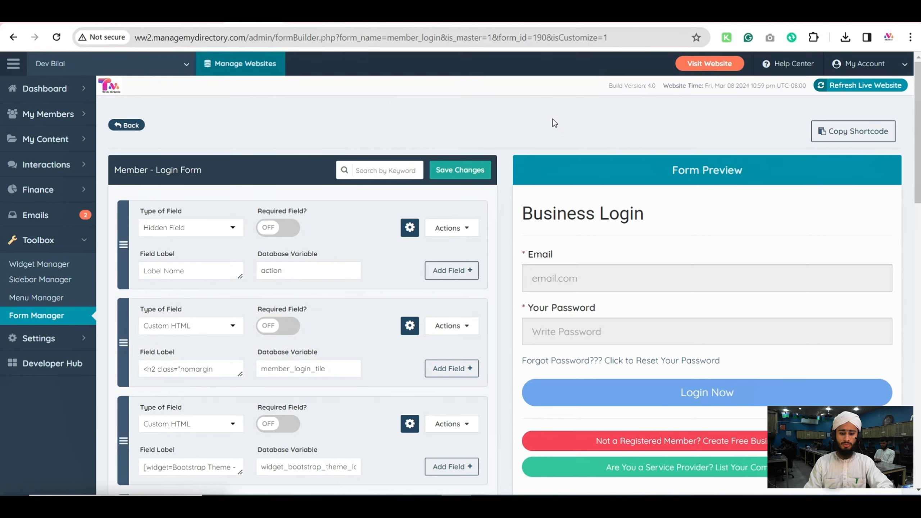
Step: Look at the hidden action field's available actions and review the live login page
click(451, 228)
click(451, 228)
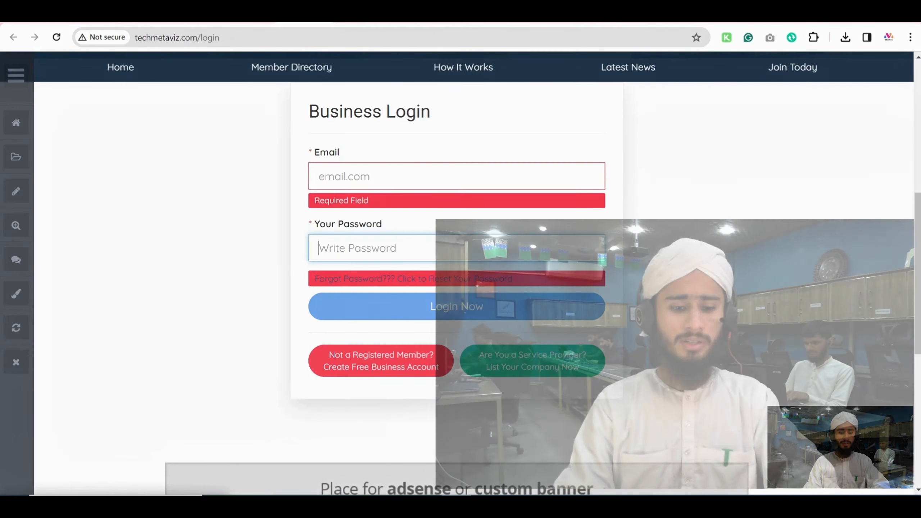
scroll(367, 320, up, 10)
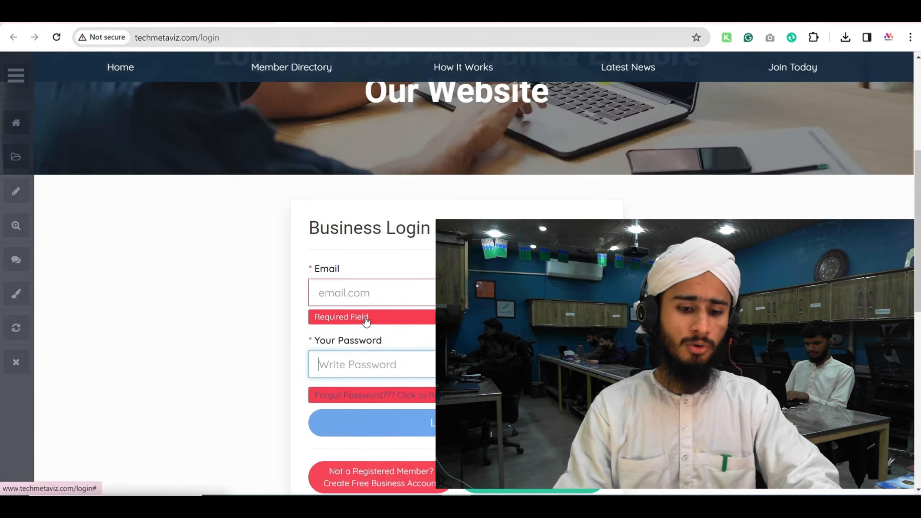